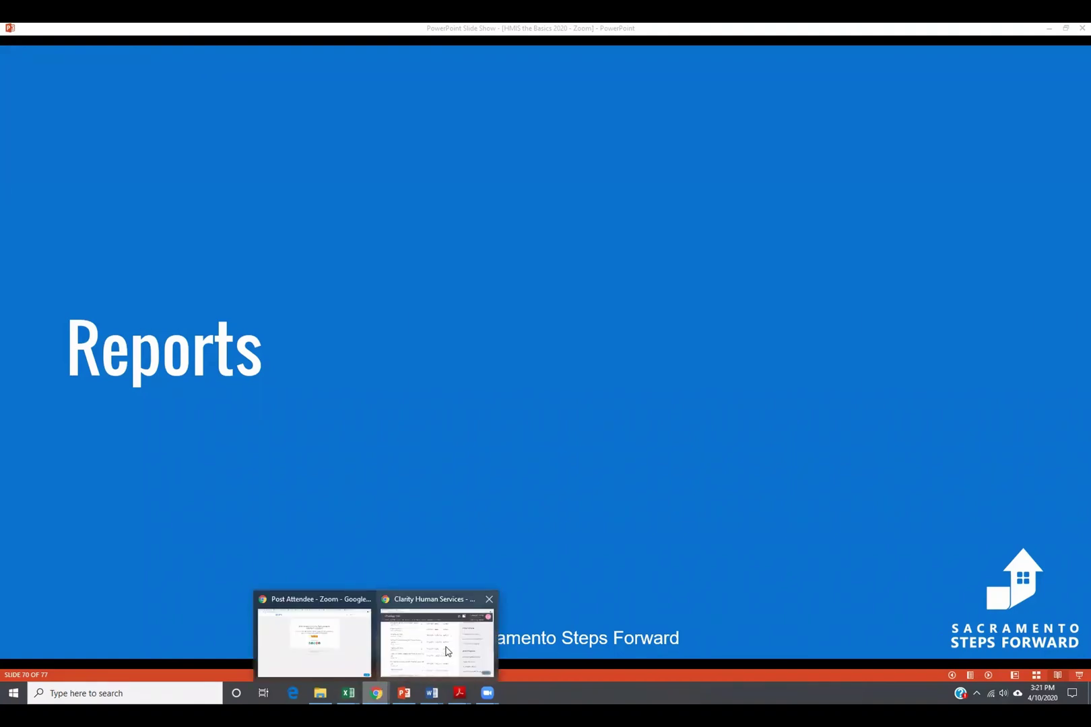
Bring the Chrome Clarity window forward from the taskbar and open the client's PROFILE tab
{"action": "mouse_move", "coordinate": [446, 651]}
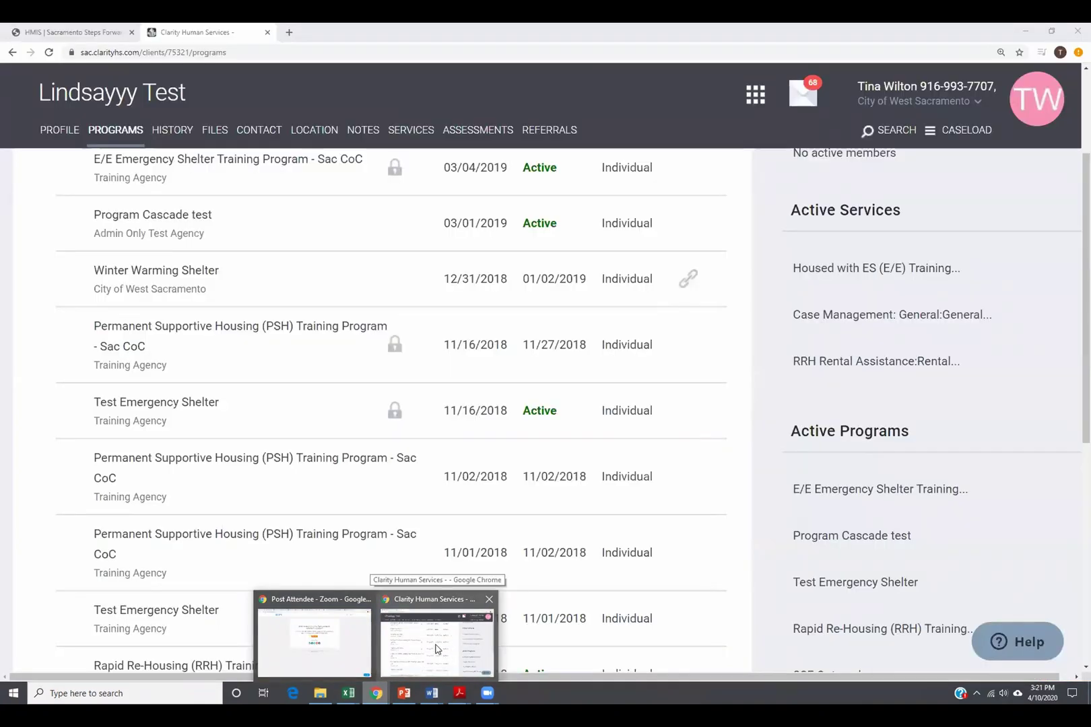
{"action": "left_click", "coordinate": [433, 644]}
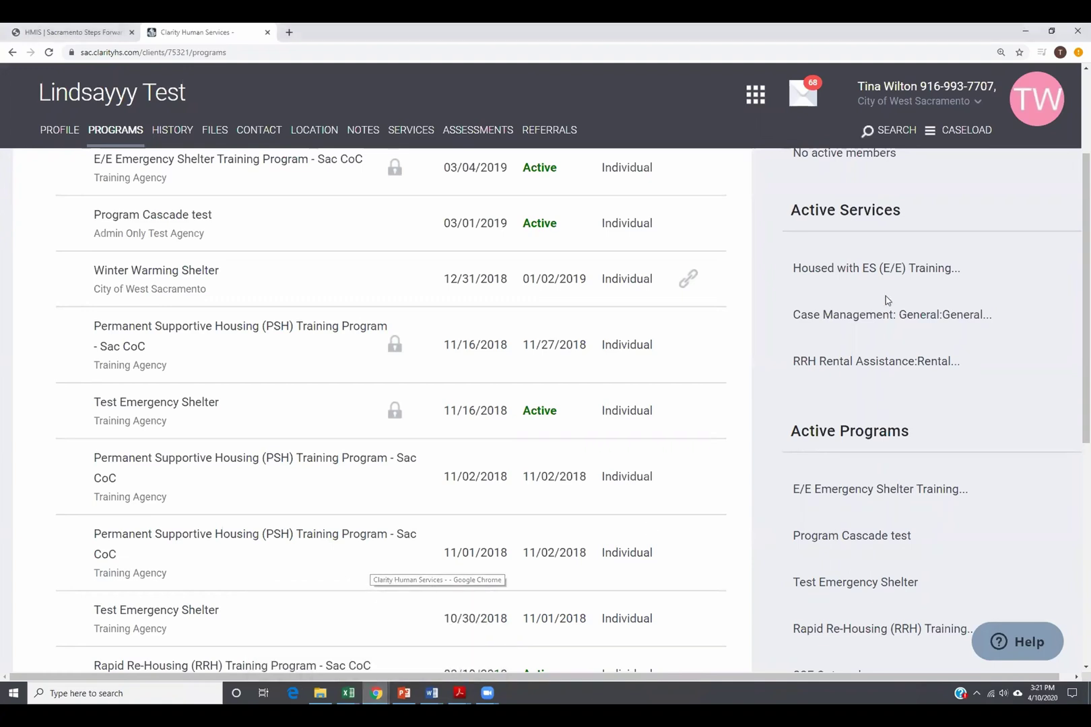
{"action": "scroll", "coordinate": [882, 303], "scroll_direction": "up", "scroll_amount": 3}
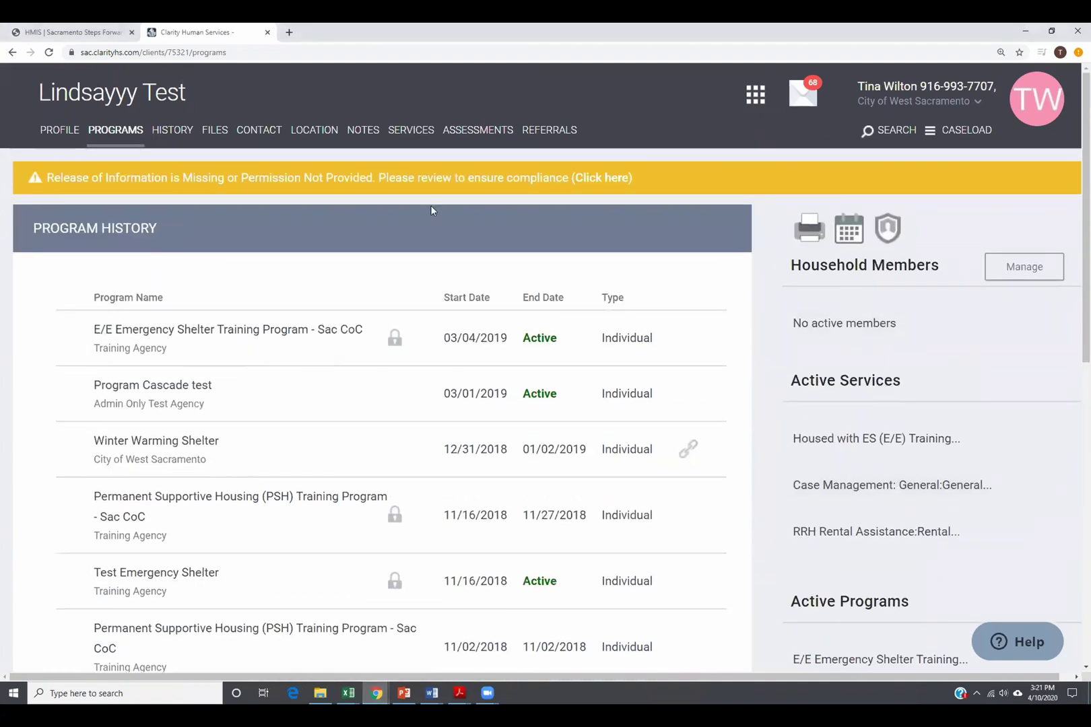
{"action": "left_click", "coordinate": [60, 131]}
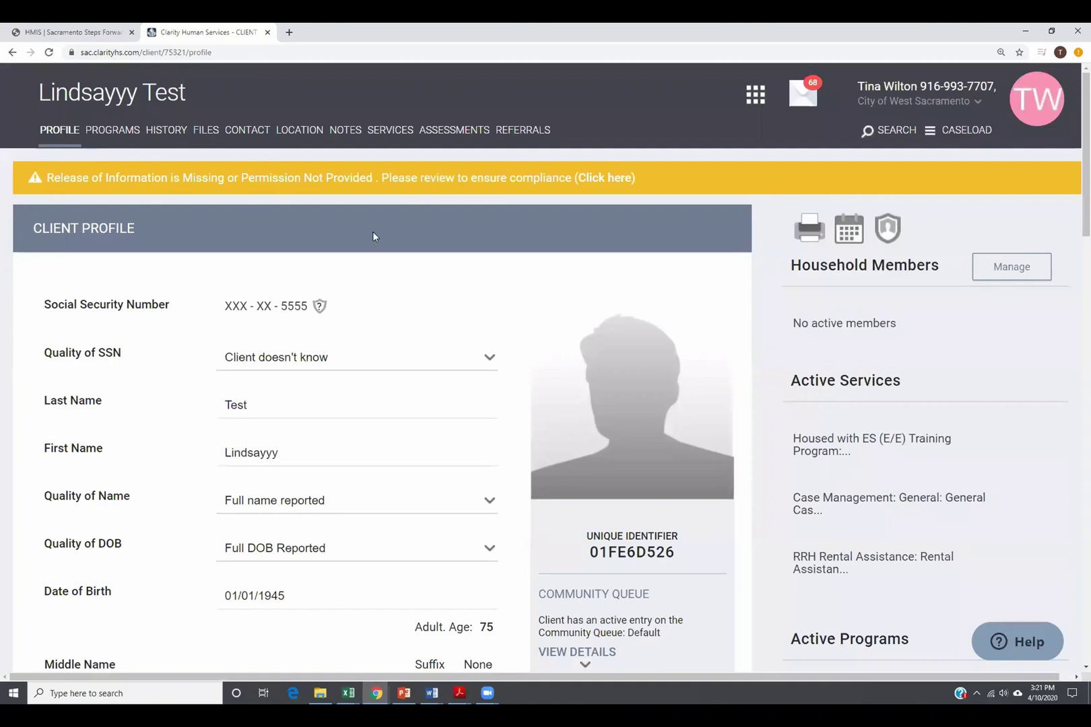
Open the Client Reports list and review its entries, starting with [CLNT-101] Case Notes
{"action": "left_click", "coordinate": [813, 233]}
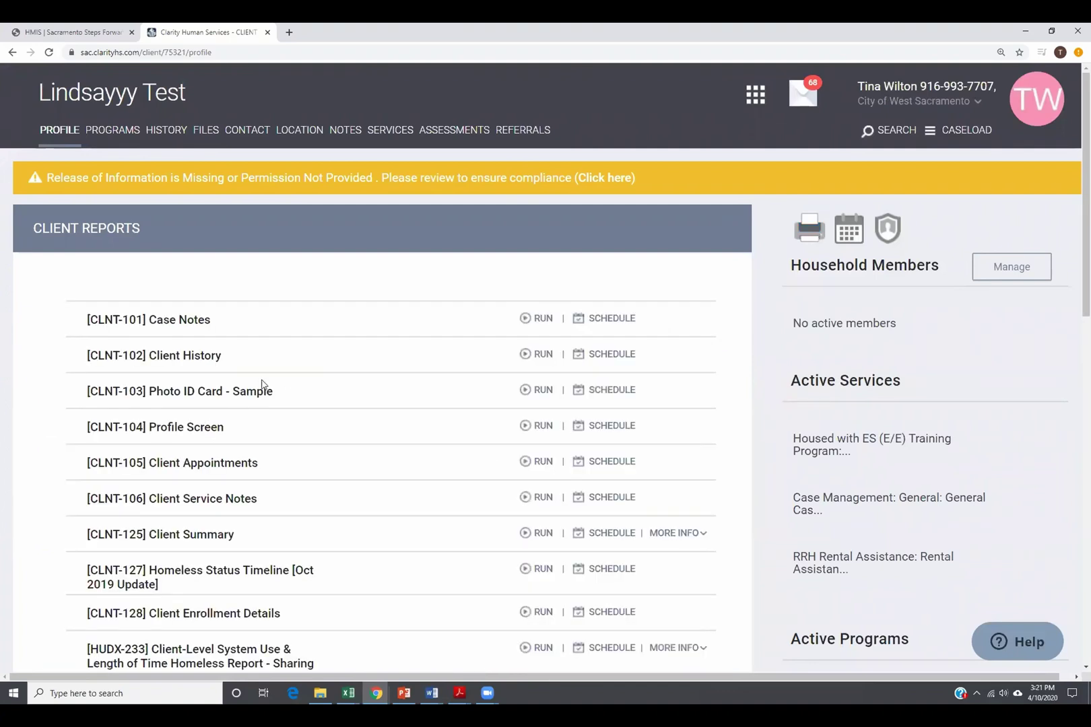
{"action": "scroll", "coordinate": [263, 385], "scroll_direction": "down", "scroll_amount": 3}
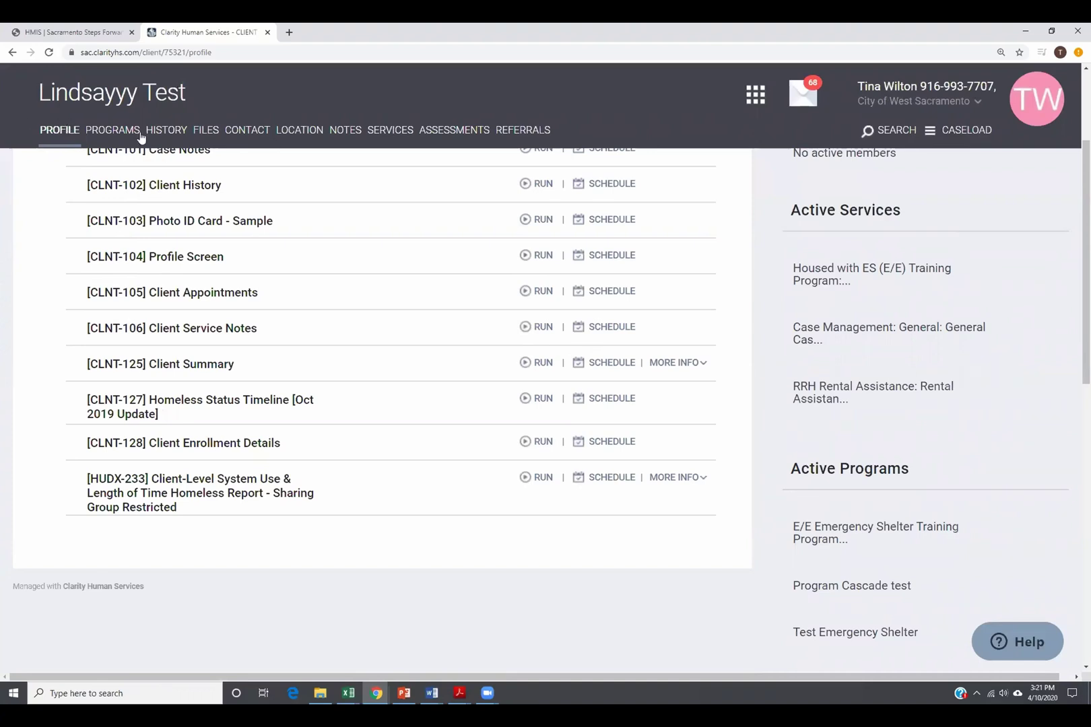
{"action": "scroll", "coordinate": [398, 436], "scroll_direction": "up", "scroll_amount": 3}
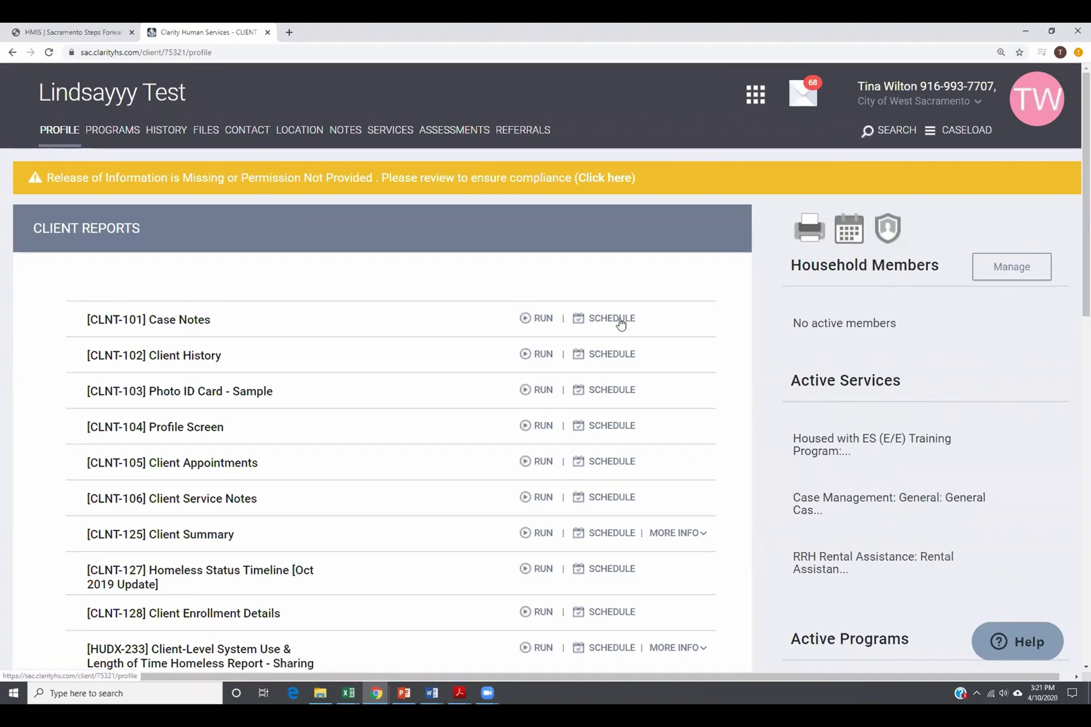
Open the [CLNT-101] Case Notes run form and choose 'Not connected to a specific program'
{"action": "left_click", "coordinate": [542, 321]}
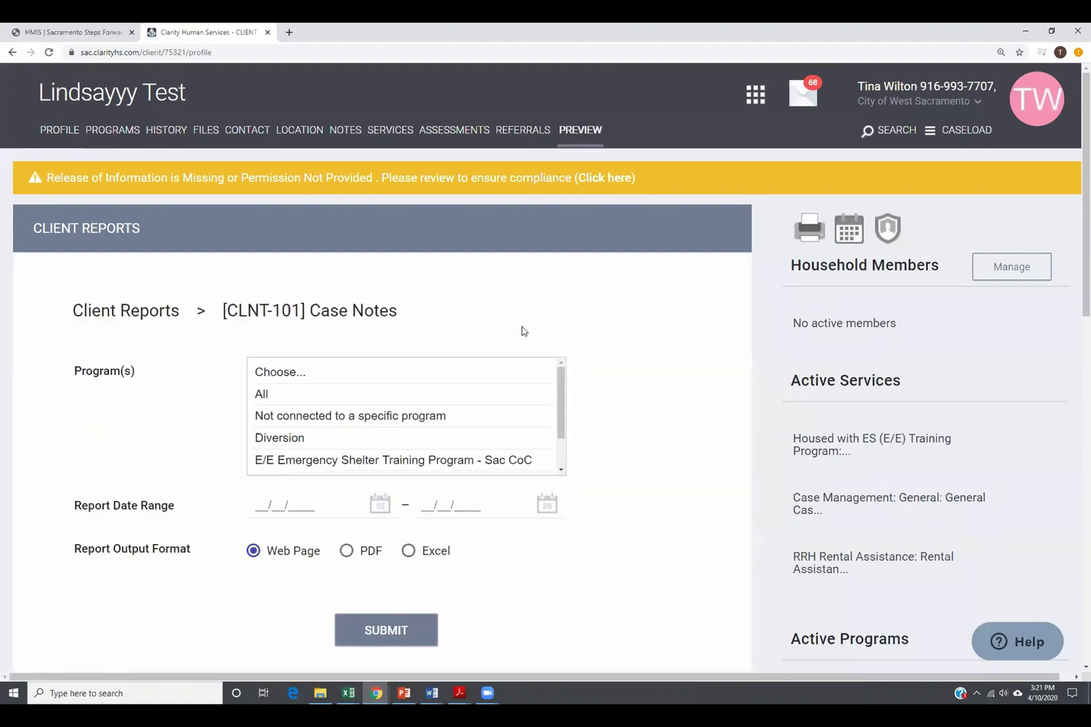
{"action": "scroll", "coordinate": [304, 352], "scroll_direction": "down", "scroll_amount": 3}
{"action": "scroll", "coordinate": [335, 382], "scroll_direction": "up", "scroll_amount": 3}
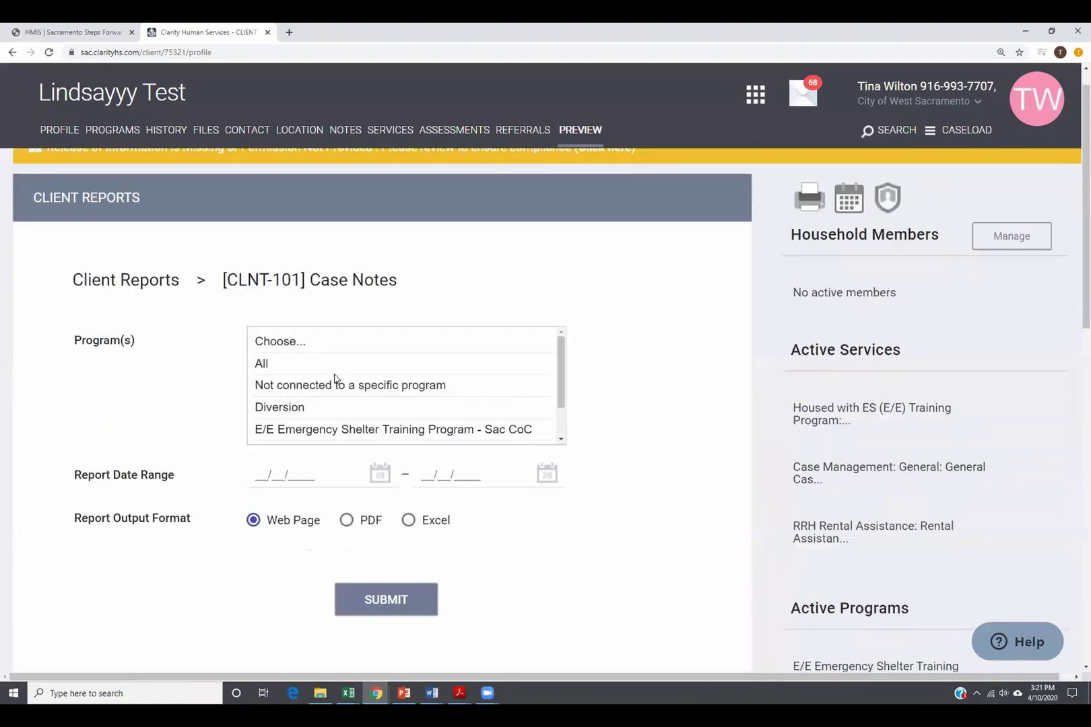
{"action": "left_click_drag", "start_coordinate": [560, 385], "coordinate": [556, 445]}
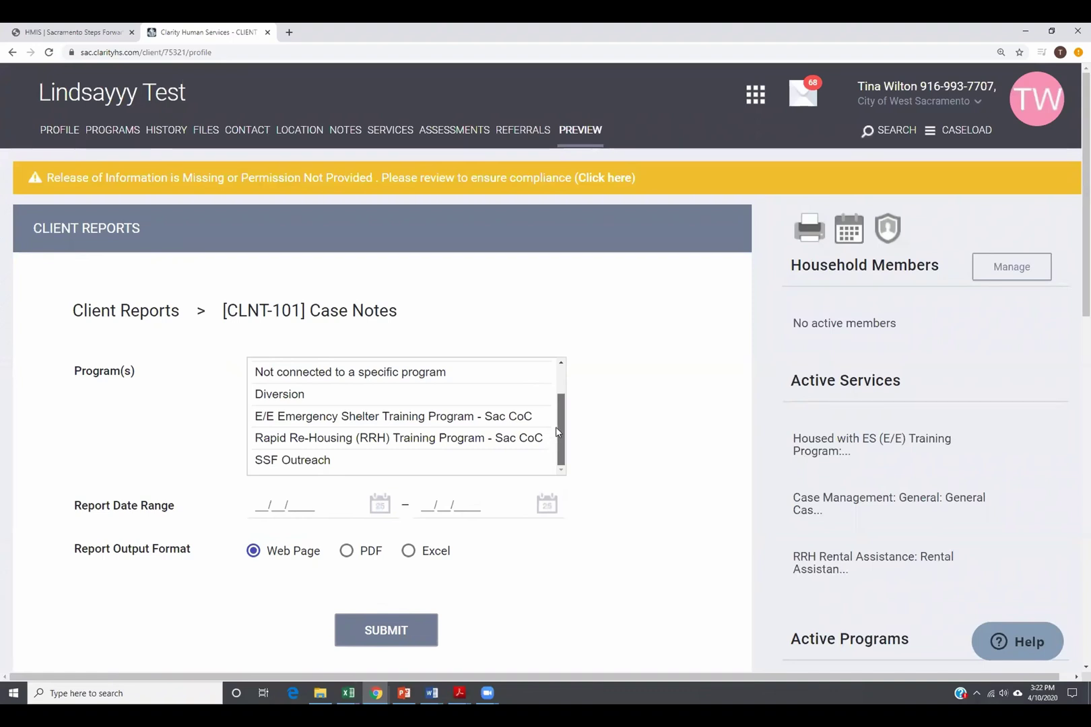
{"action": "left_click_drag", "start_coordinate": [563, 441], "coordinate": [542, 407]}
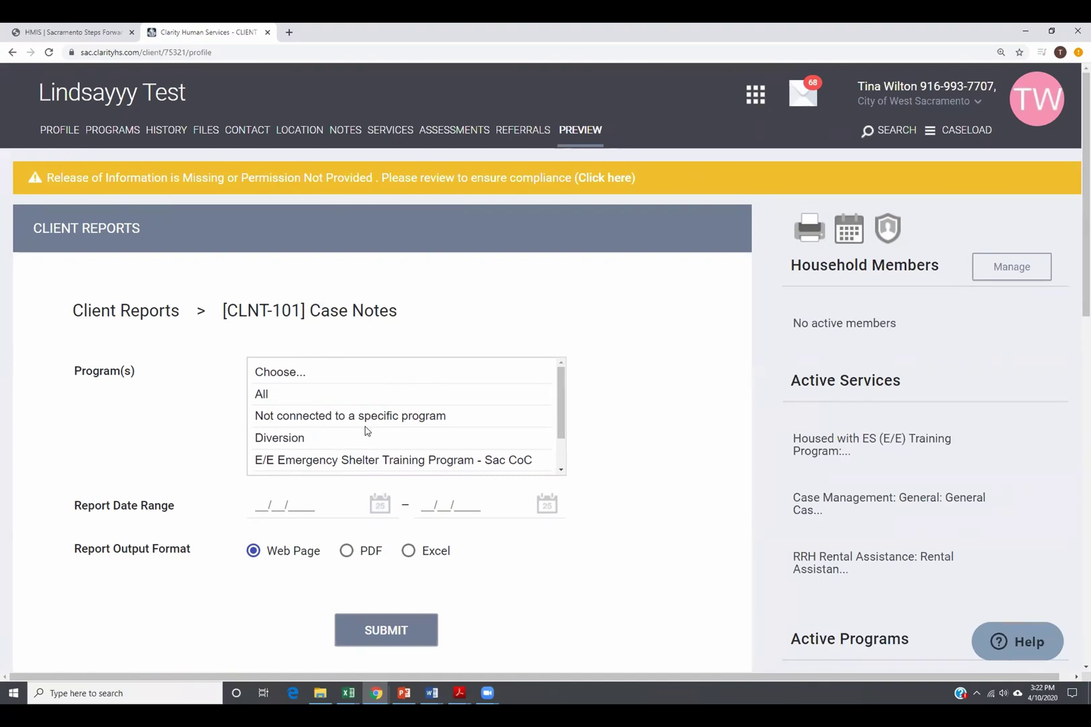
{"action": "scroll", "coordinate": [365, 428], "scroll_direction": "down", "scroll_amount": 1}
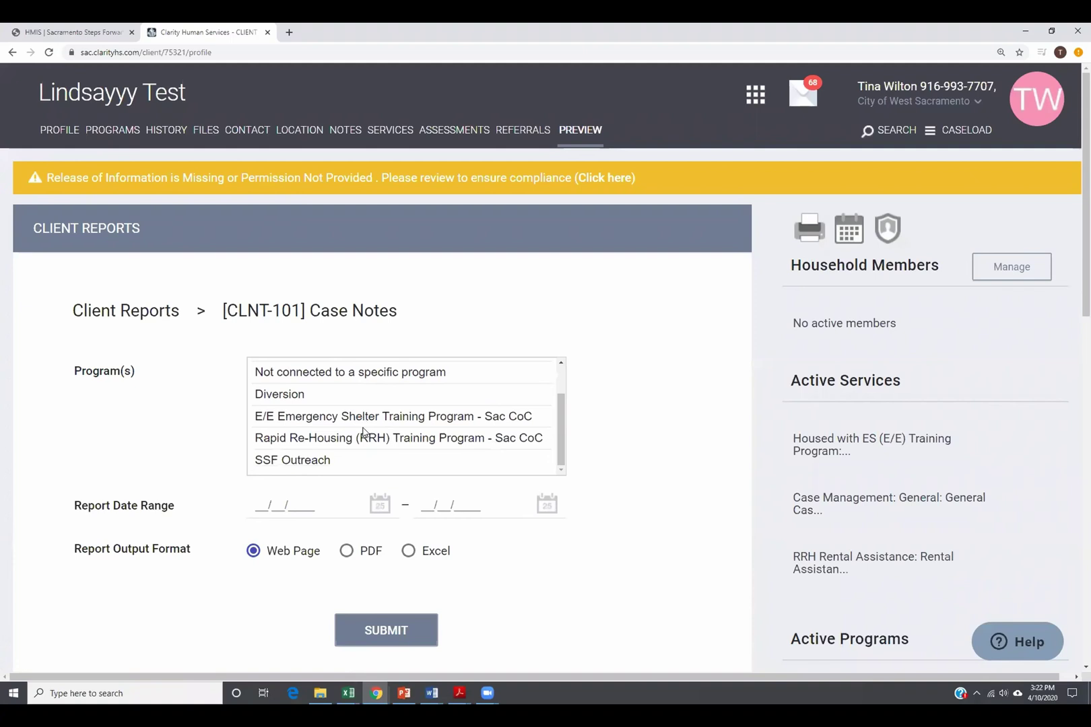
{"action": "left_click", "coordinate": [364, 374]}
Set the report date range from 04/01/2019 to 04/10/2020 using the calendar pickers
{"action": "left_click", "coordinate": [280, 505]}
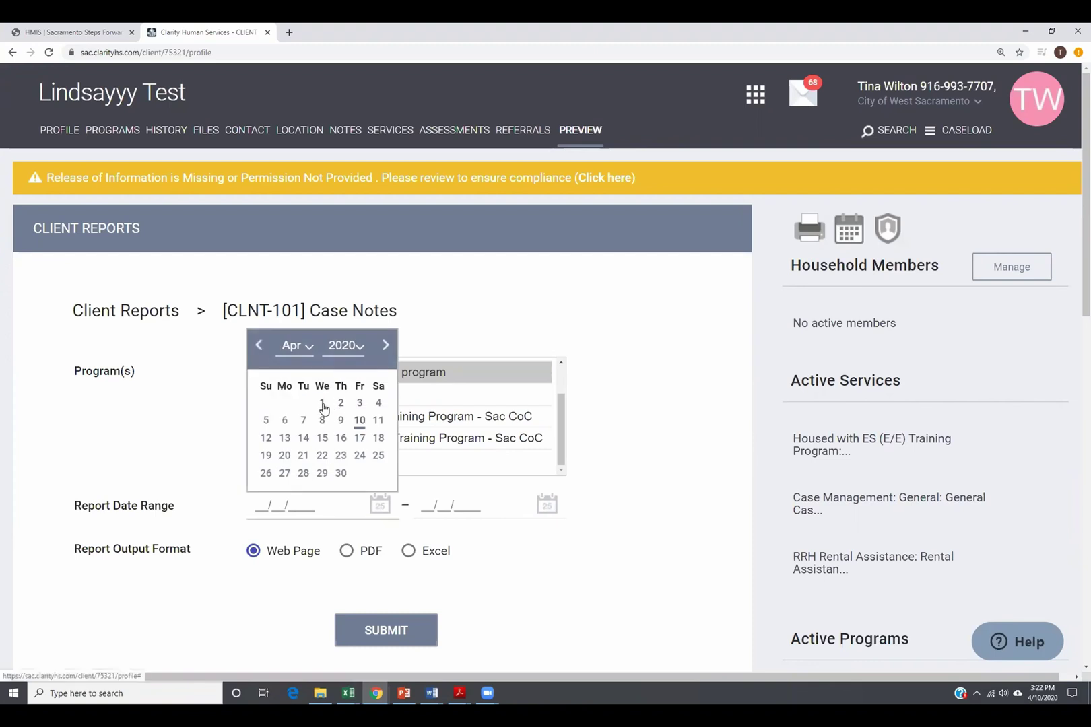
{"action": "left_click", "coordinate": [323, 403]}
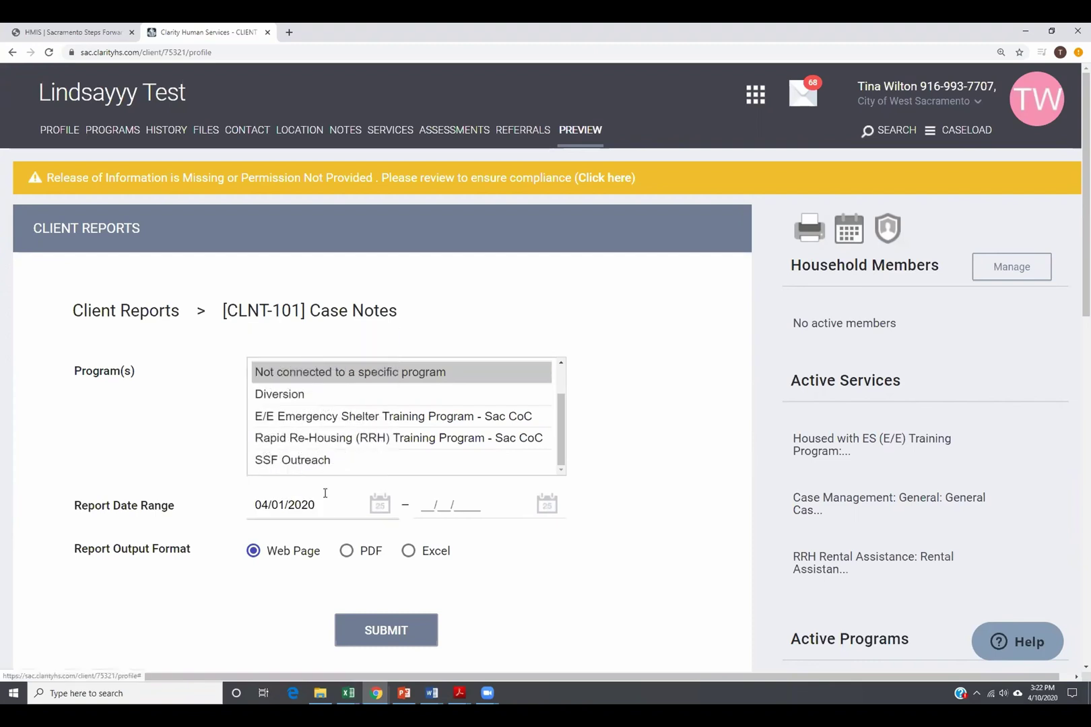
{"action": "left_click", "coordinate": [379, 504]}
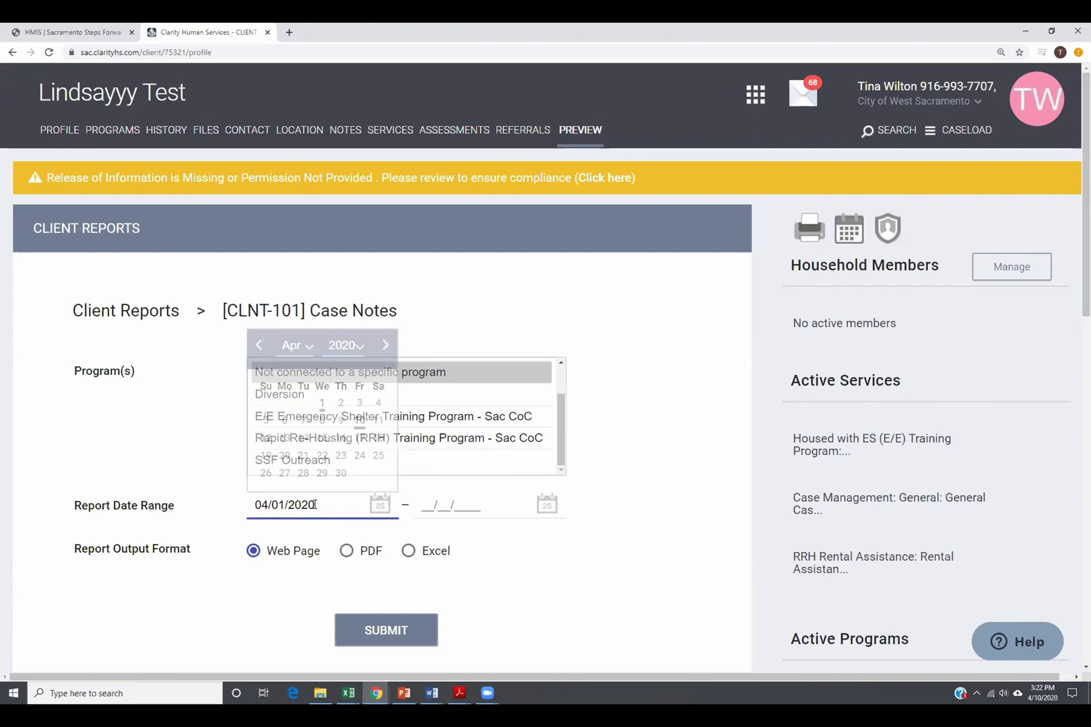
{"action": "left_click", "coordinate": [357, 348]}
{"action": "left_click", "coordinate": [358, 381]}
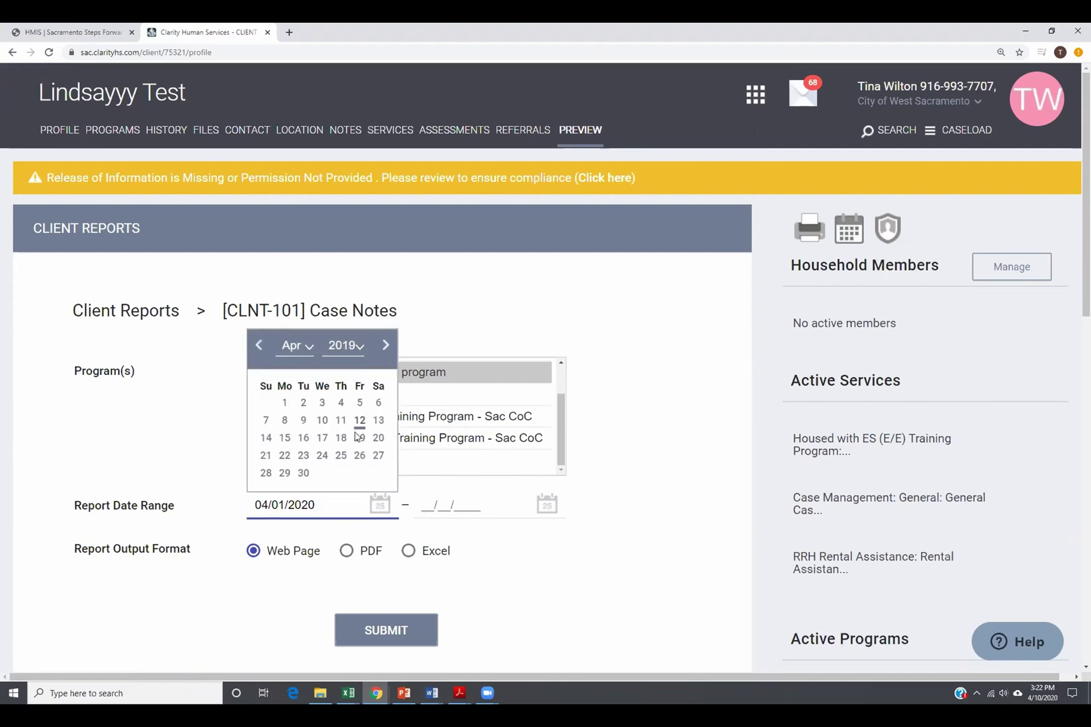
{"action": "left_click", "coordinate": [284, 403]}
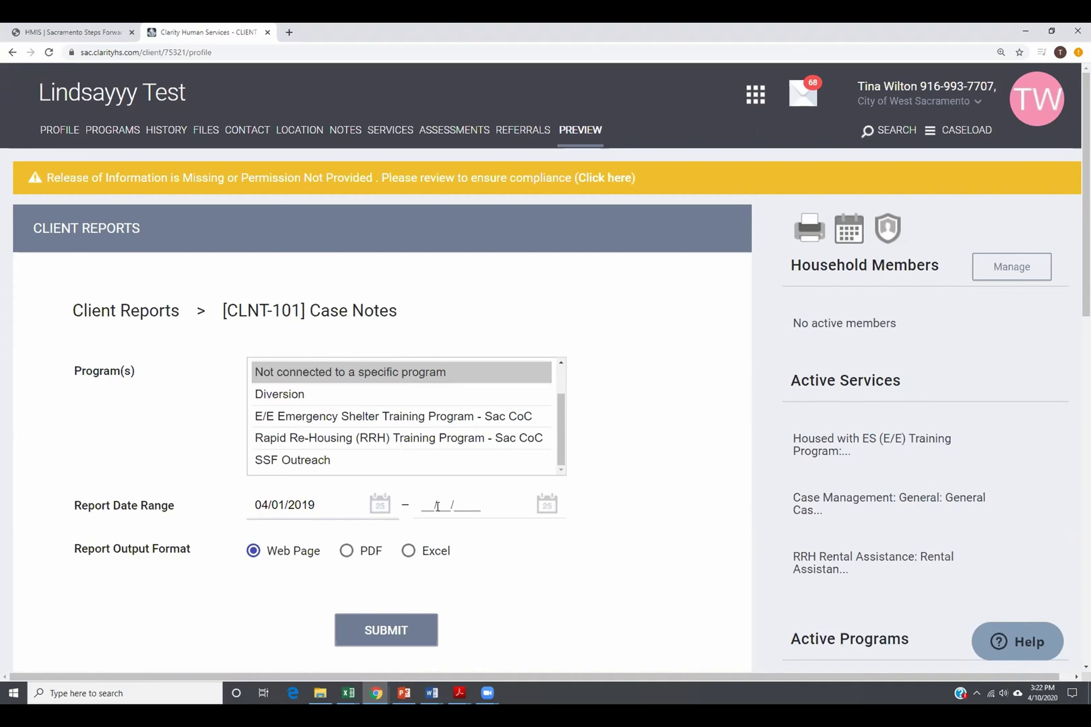
{"action": "left_click", "coordinate": [426, 506]}
{"action": "left_click", "coordinate": [526, 421]}
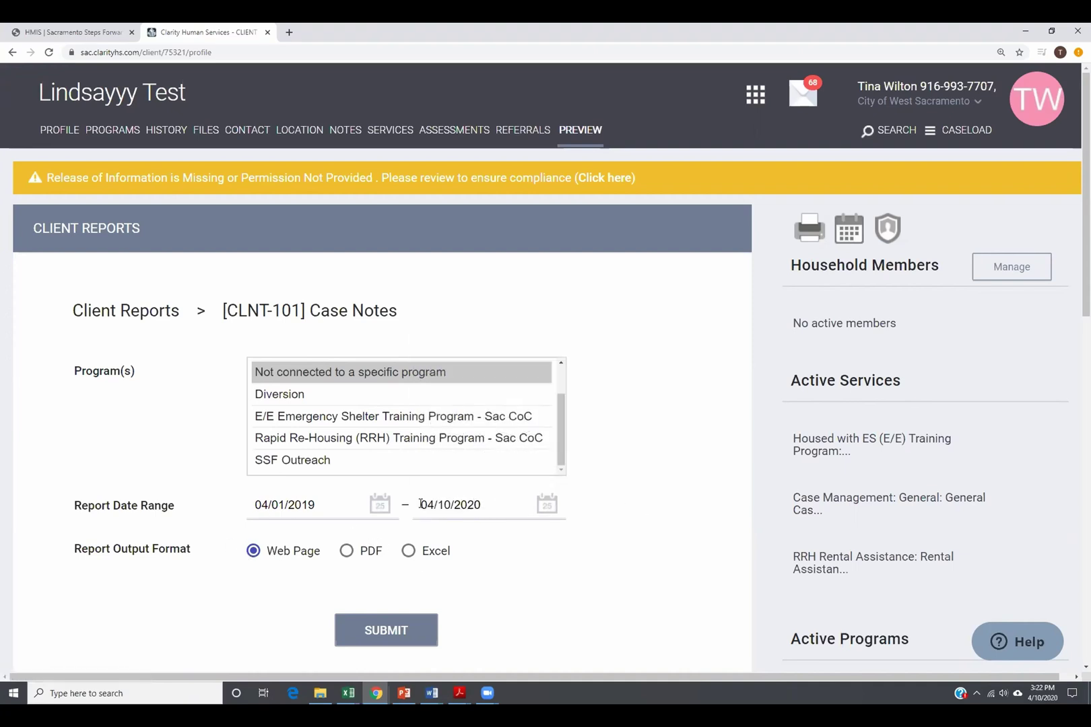
{"action": "scroll", "coordinate": [371, 495], "scroll_direction": "down", "scroll_amount": 3}
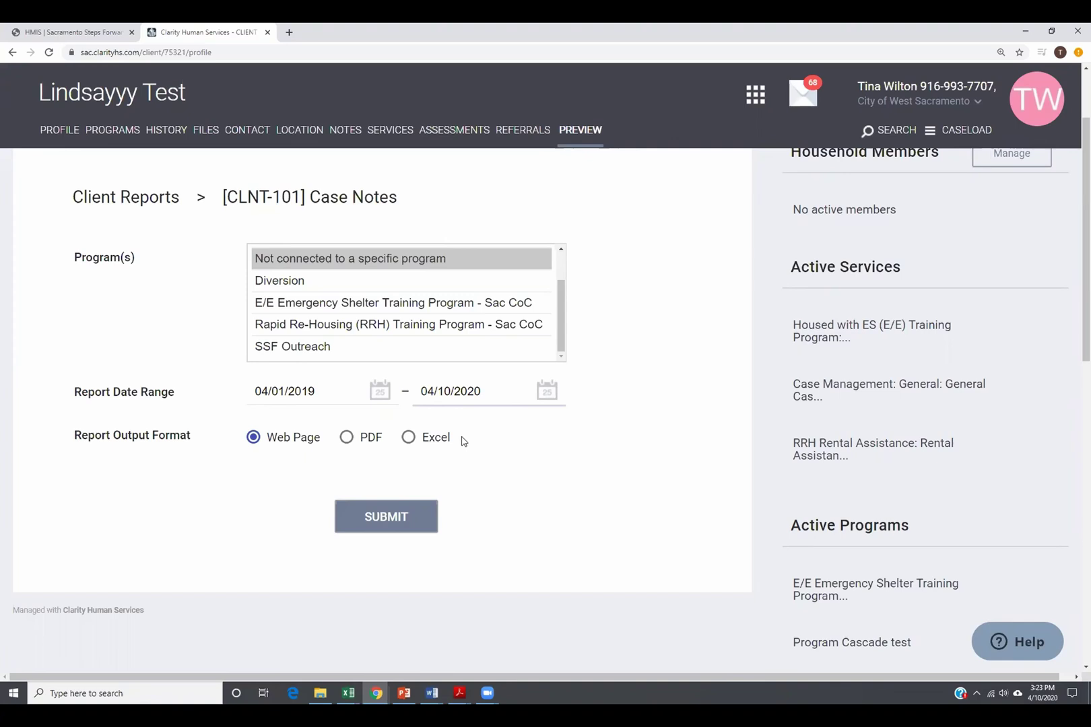
Submit the Case Notes report with Web Page output to the Report Queue
{"action": "left_click", "coordinate": [397, 517]}
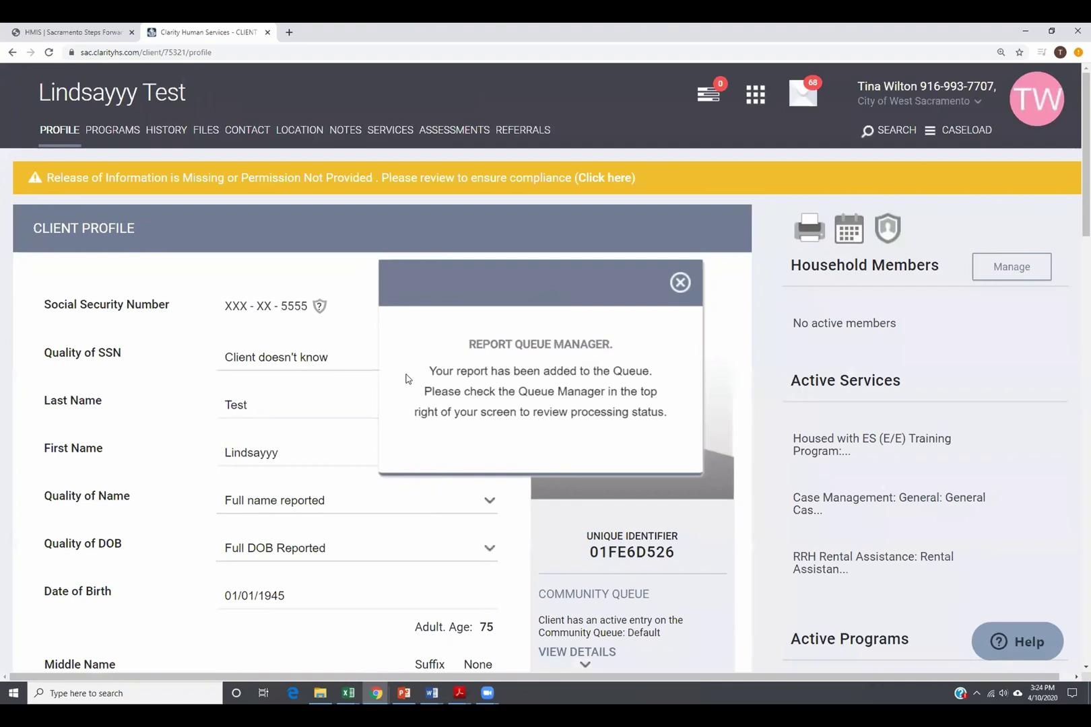
Refresh the Report Queue until Case Notes is Processed, then open it as a Client Notes page
{"action": "left_click", "coordinate": [711, 103]}
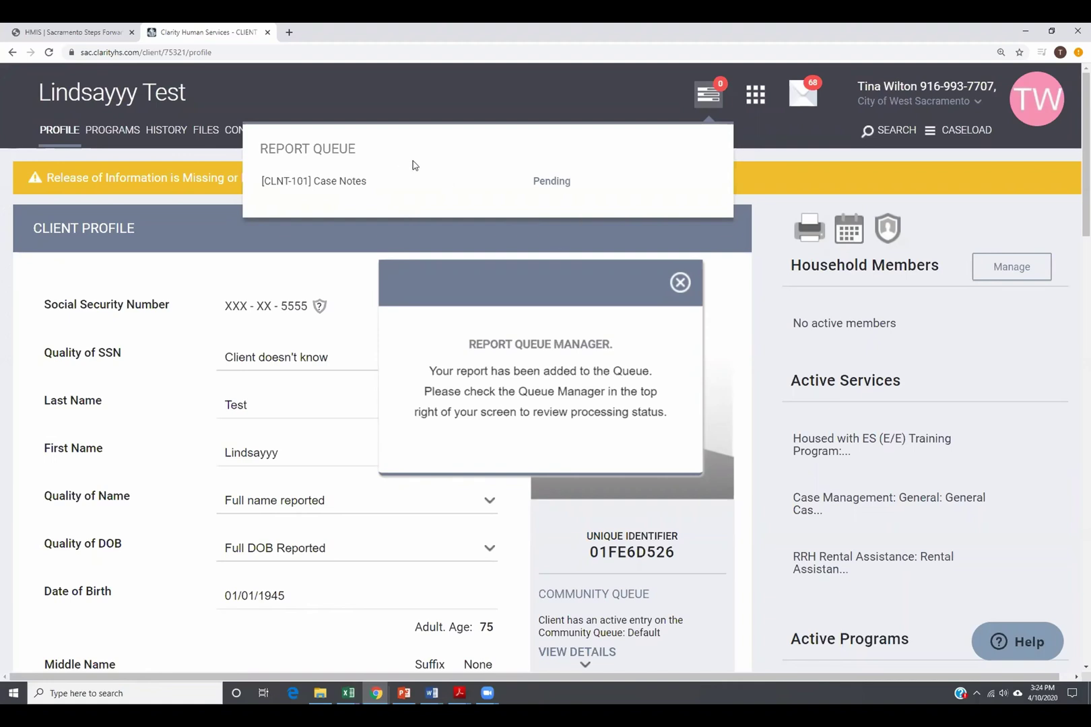
{"action": "left_click", "coordinate": [49, 52]}
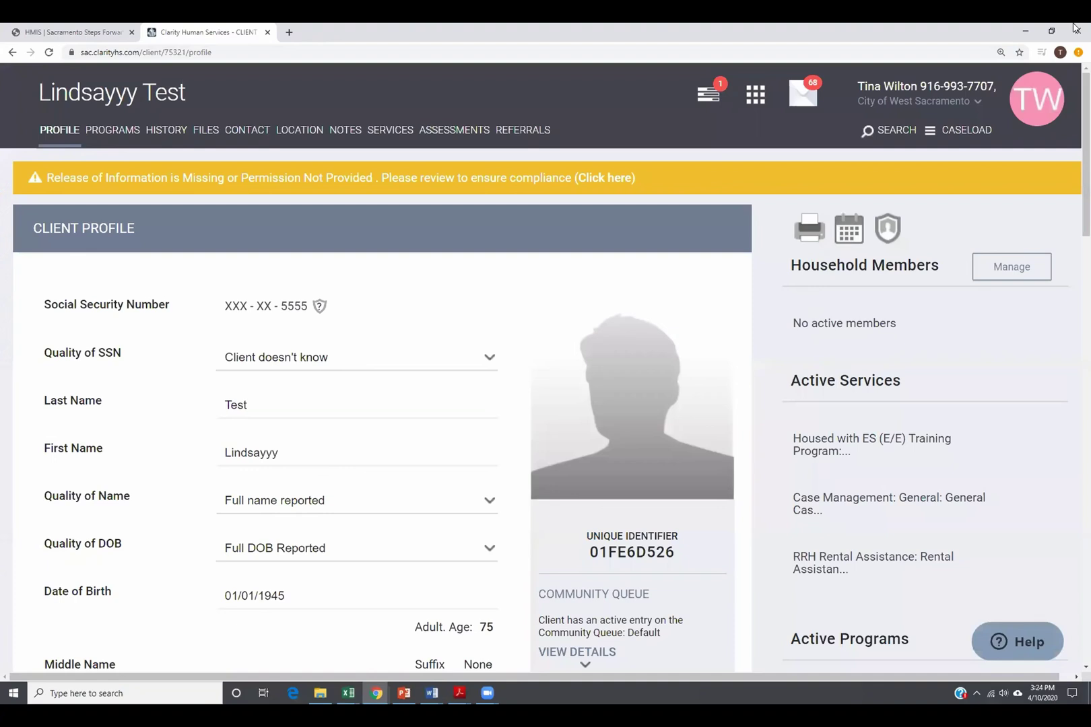
{"action": "left_click", "coordinate": [707, 97]}
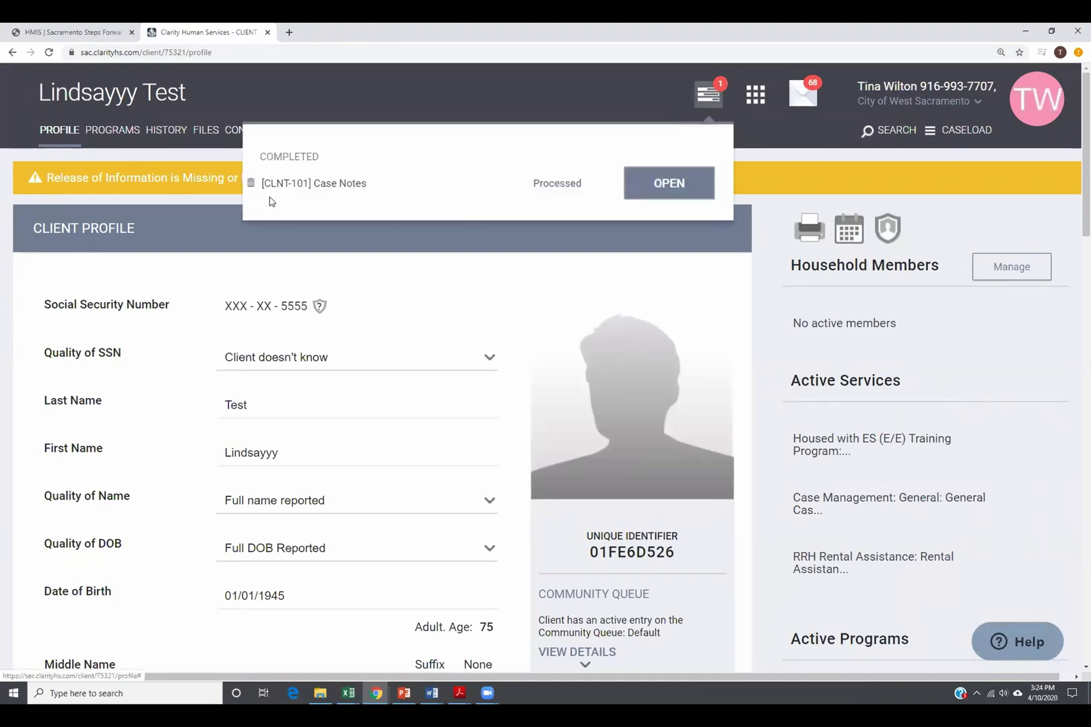
{"action": "left_click", "coordinate": [657, 195]}
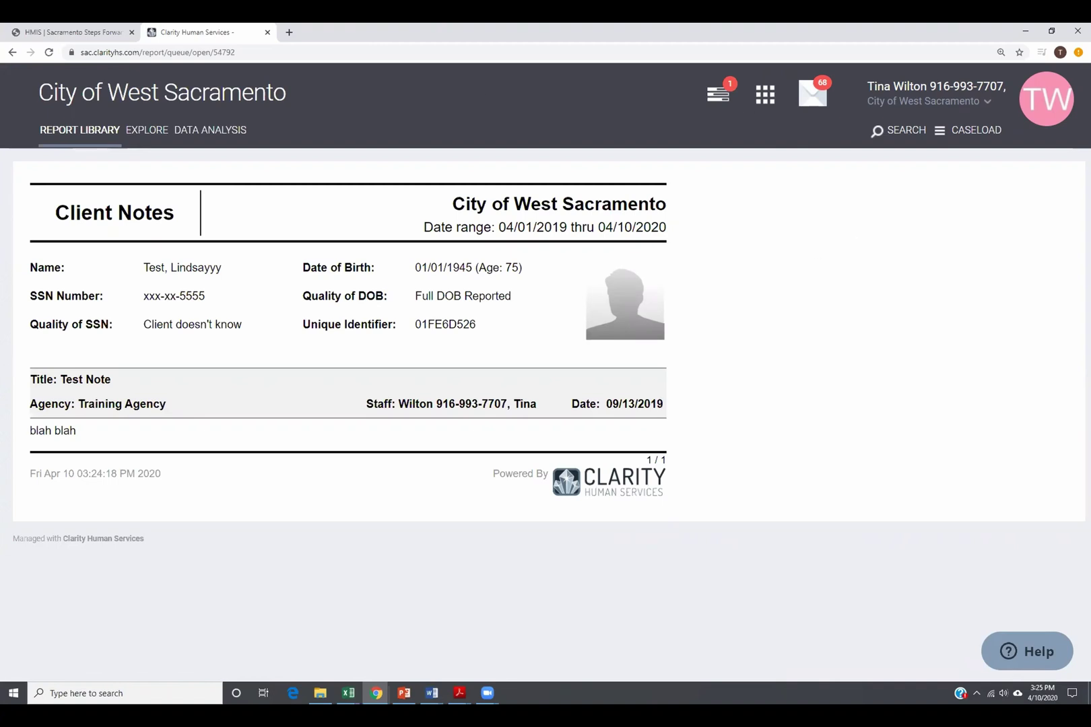
Return to the client's profile and list all Client Reports from [CLNT-101] Case Notes through [HUDX-233]
{"action": "left_click", "coordinate": [95, 34]}
{"action": "left_click", "coordinate": [154, 37]}
{"action": "left_click", "coordinate": [11, 52]}
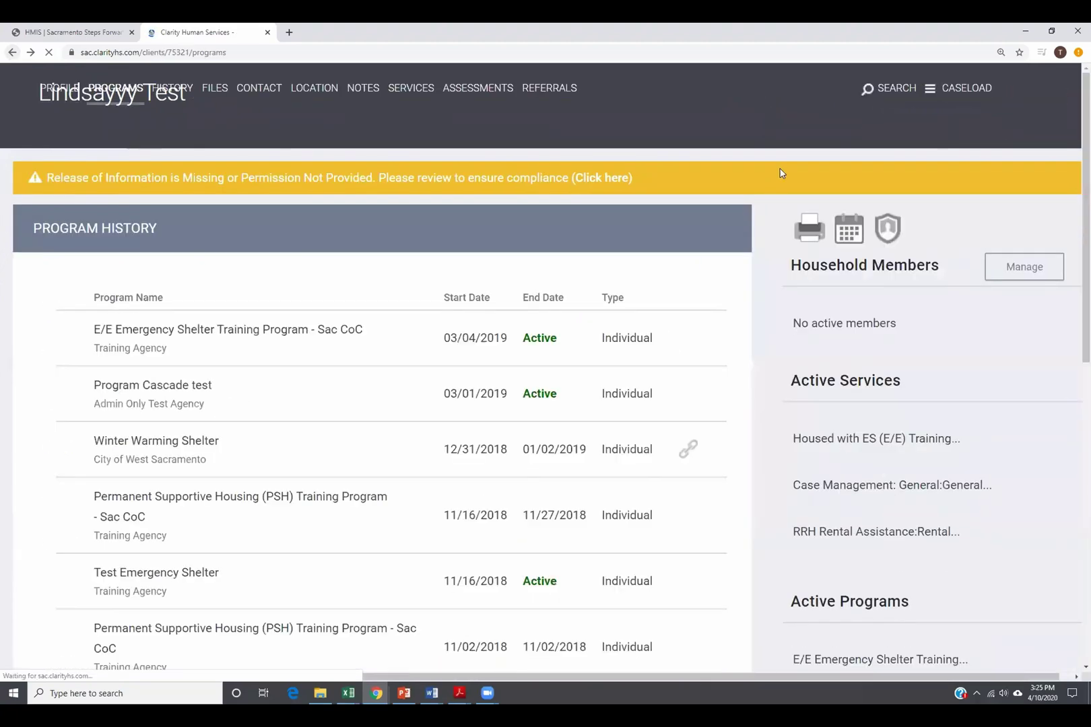
{"action": "left_click", "coordinate": [808, 232]}
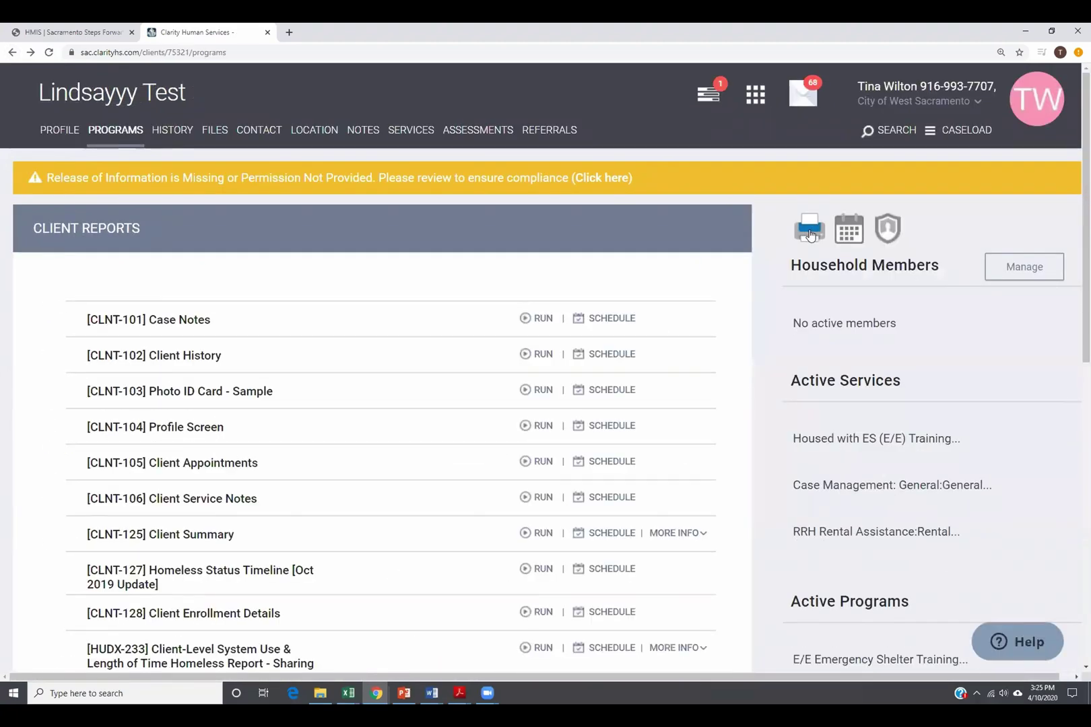
{"action": "scroll", "coordinate": [318, 379], "scroll_direction": "down", "scroll_amount": 3}
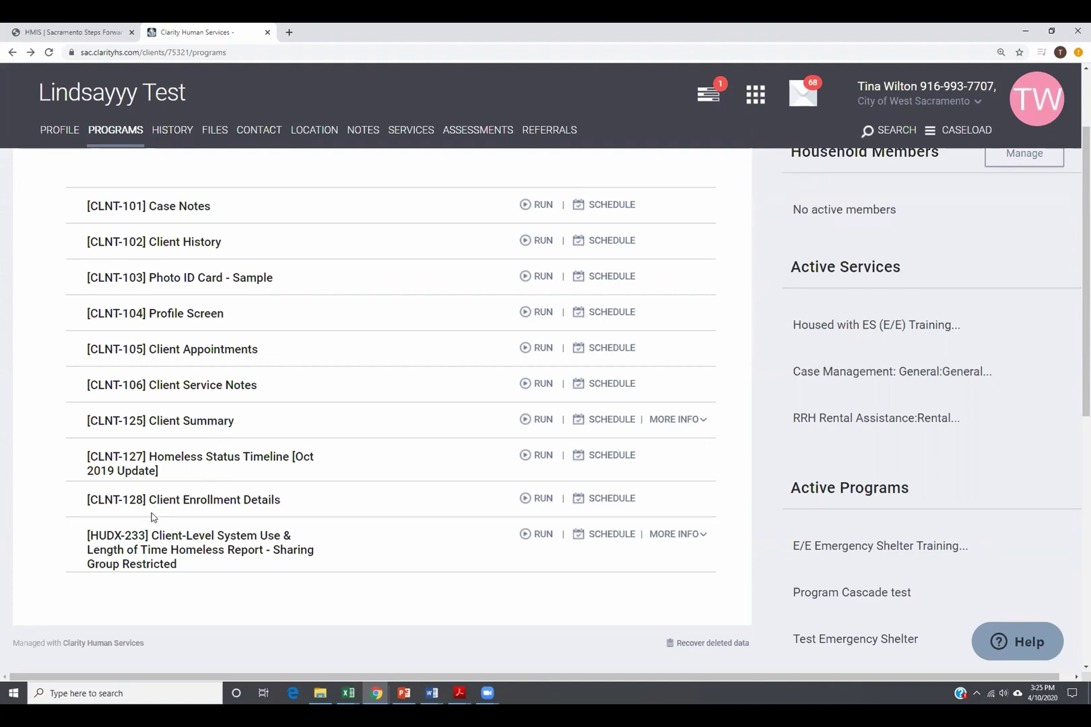
Switch to PowerPoint and advance through slides 71–73 to the Report Library slide
{"action": "left_click", "coordinate": [403, 693]}
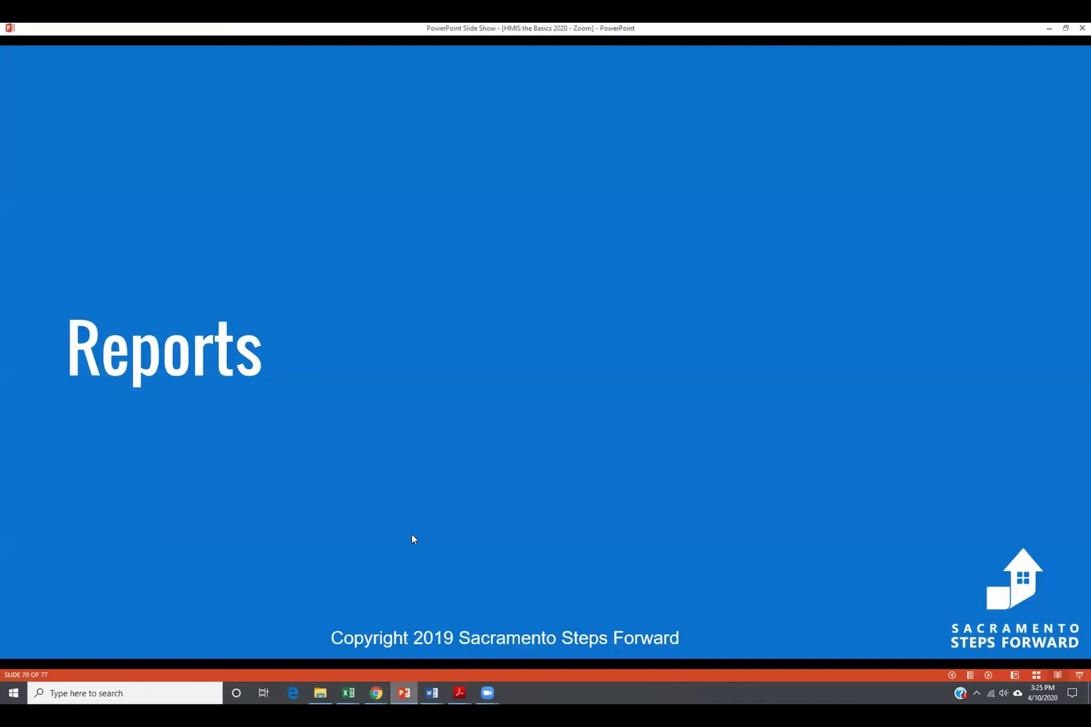
{"action": "left_click", "coordinate": [406, 531]}
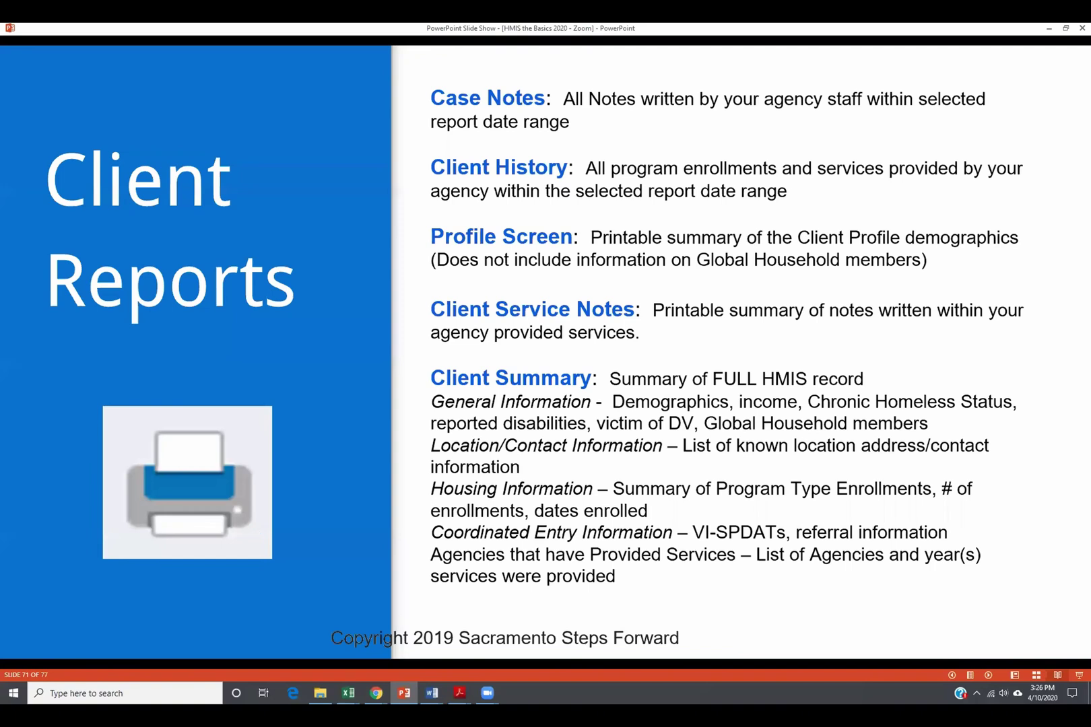
{"action": "key", "text": "Right"}
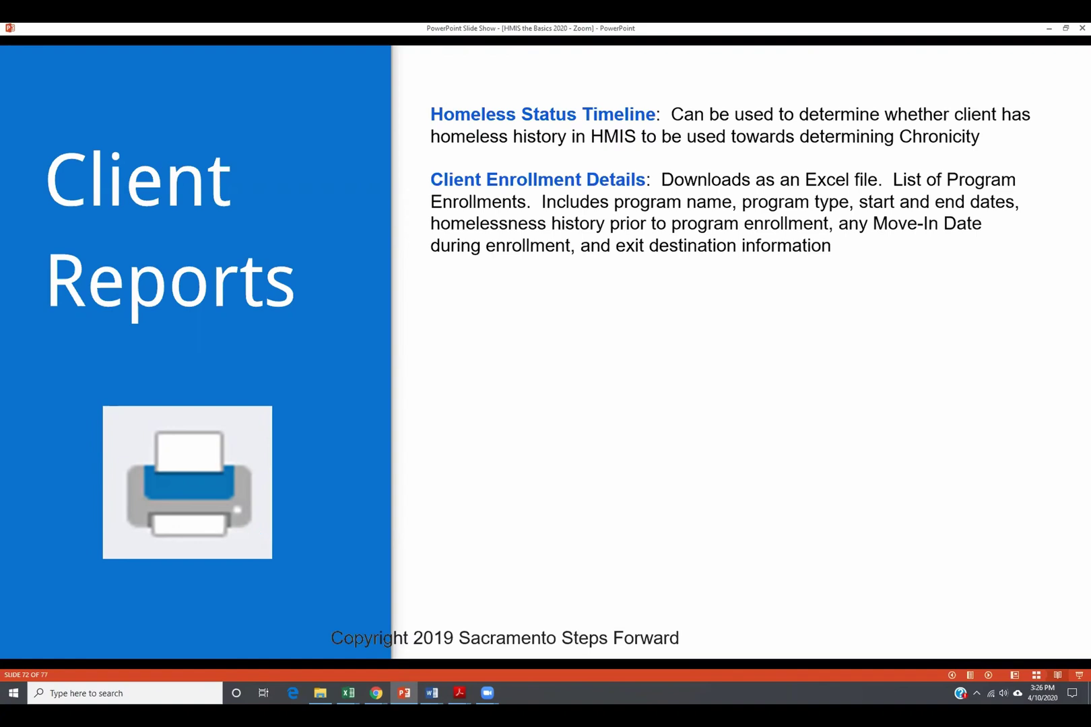
{"action": "key", "text": "Right"}
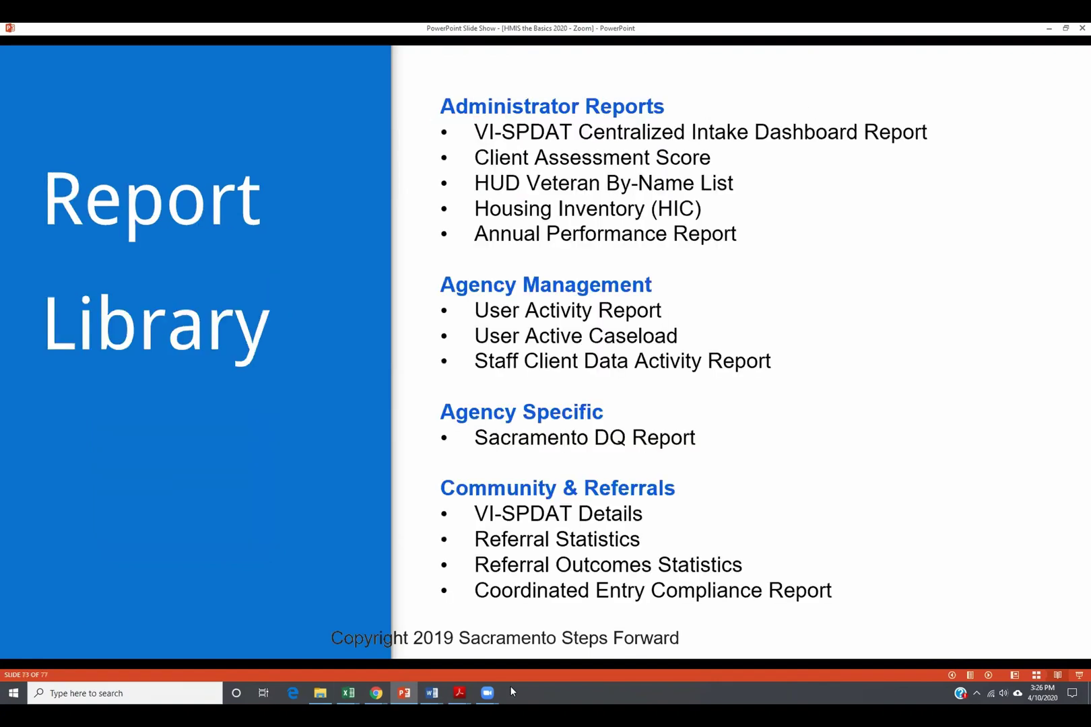
{"action": "left_click", "coordinate": [372, 689]}
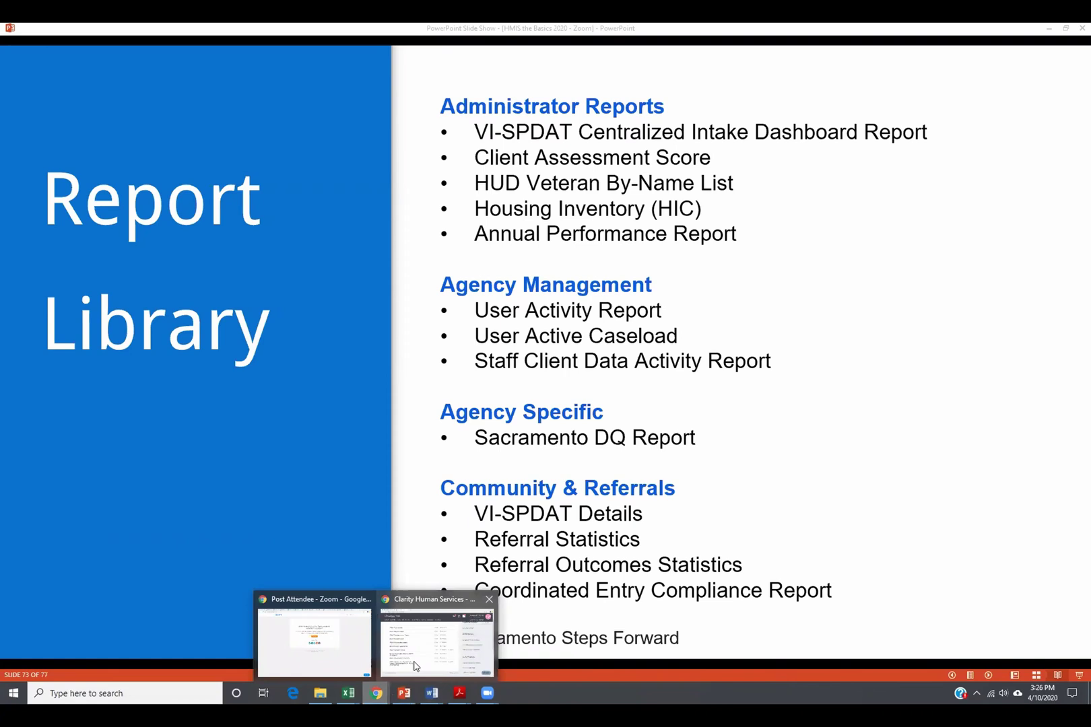
Return to Clarity and open Reports from the apps grid to see the nine report categories
{"action": "left_click", "coordinate": [438, 636]}
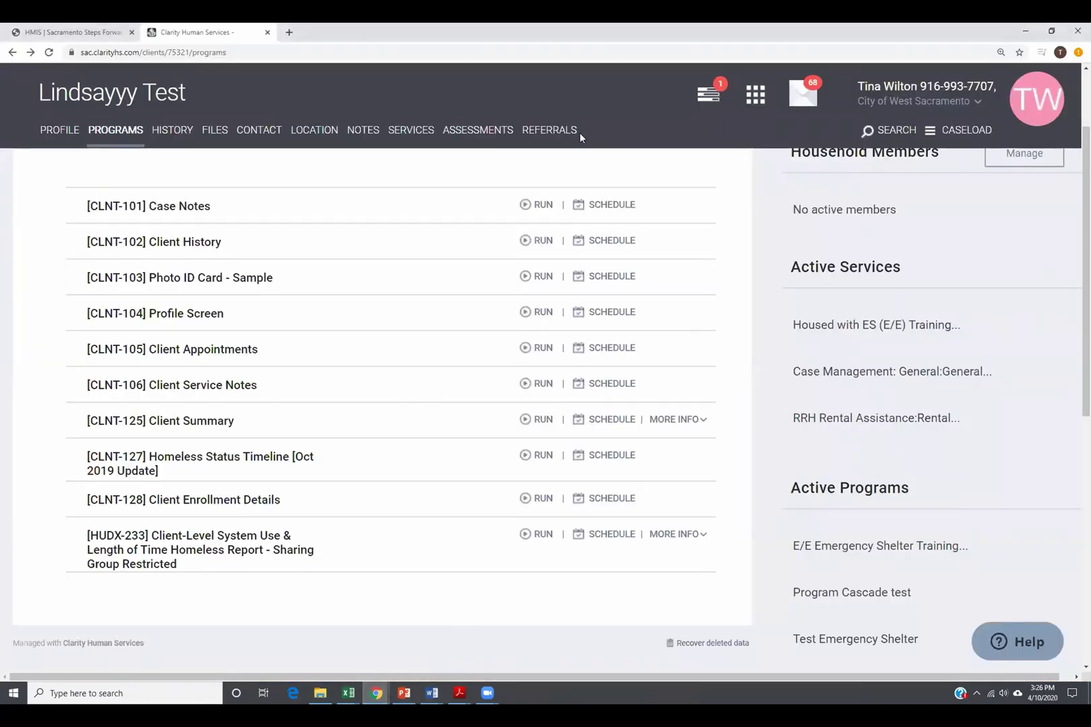
{"action": "left_click", "coordinate": [761, 103]}
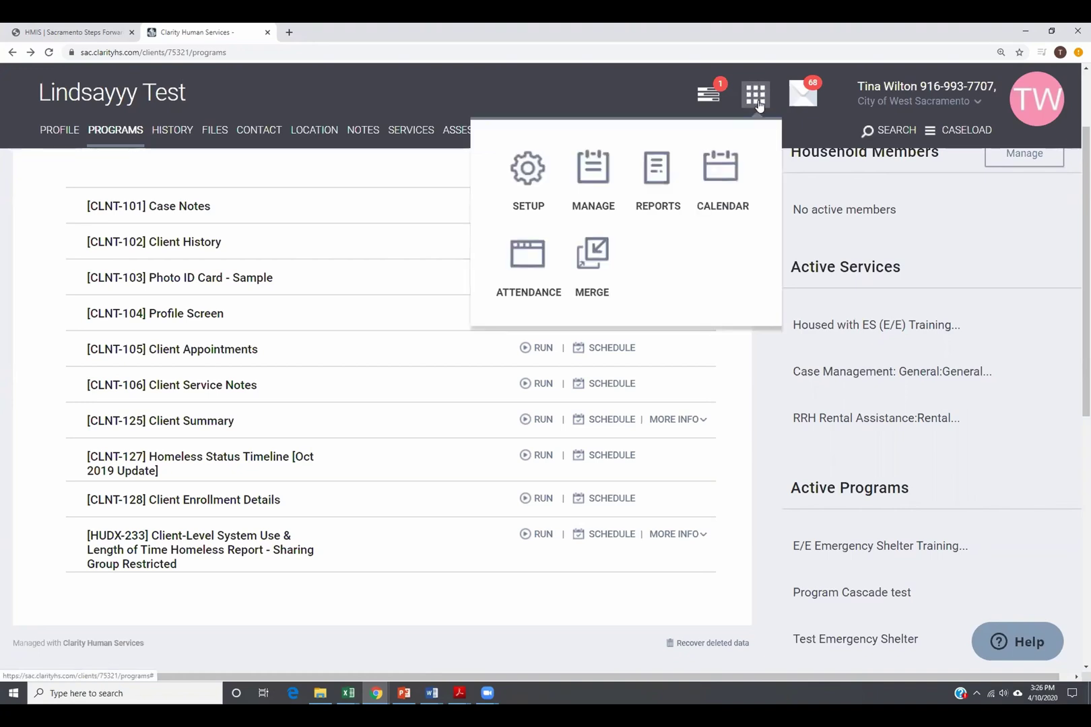
{"action": "left_click", "coordinate": [658, 174]}
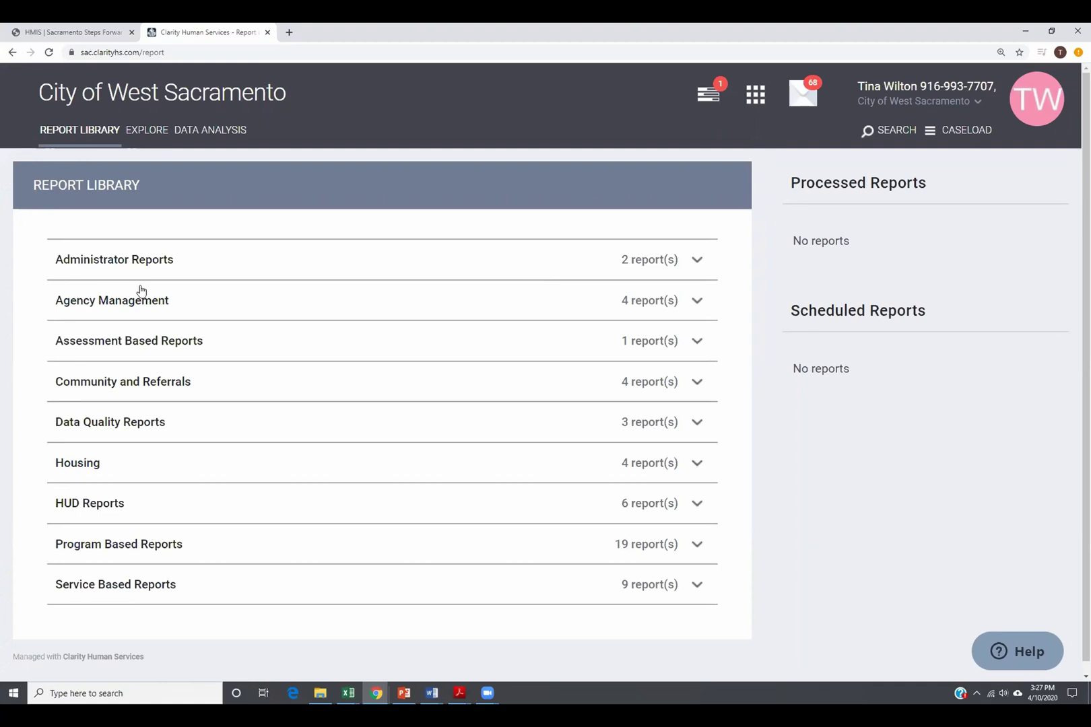
Expand Administrator Reports and Agency Management, showing [STFF-101] User Activity Report through [STFF-106]
{"action": "left_click", "coordinate": [697, 261]}
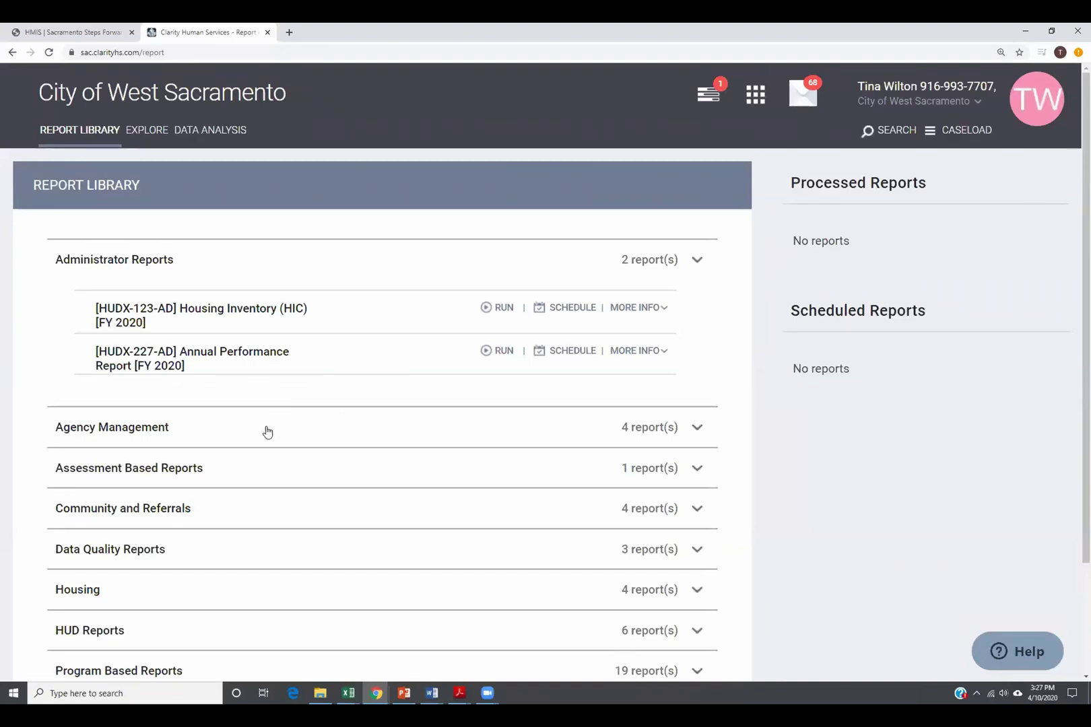
{"action": "scroll", "coordinate": [266, 431], "scroll_direction": "down", "scroll_amount": 3}
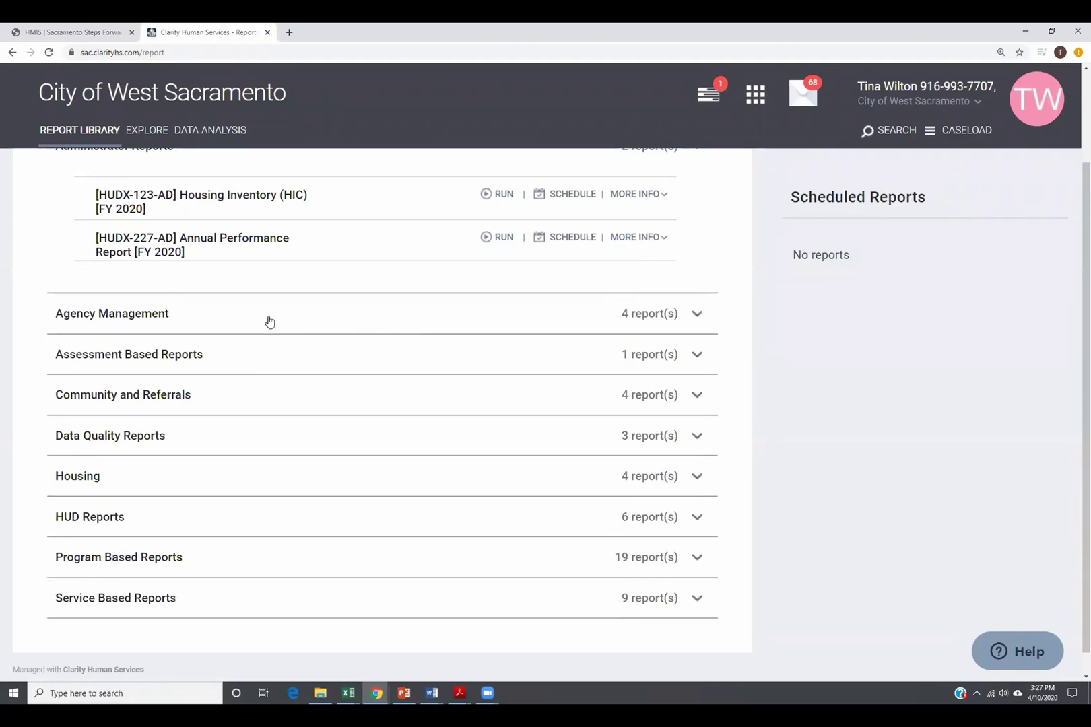
{"action": "left_click", "coordinate": [698, 315]}
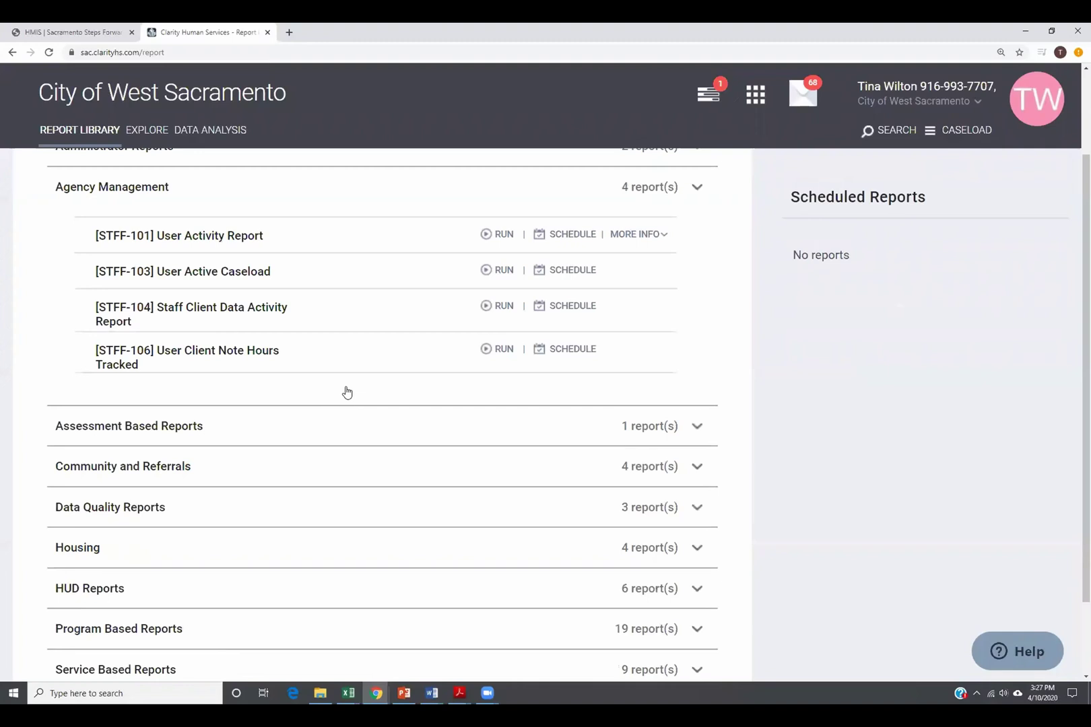
{"action": "scroll", "coordinate": [345, 390], "scroll_direction": "up", "scroll_amount": 1}
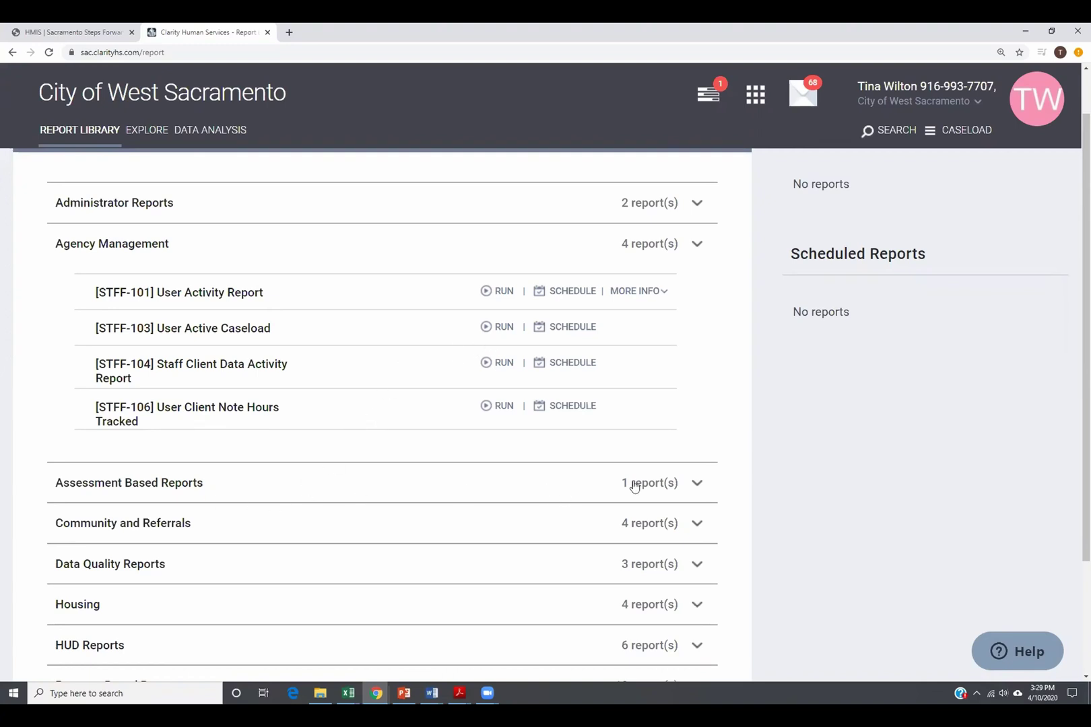
Expand Assessment Based Reports, Community and Referrals, and Data Quality Reports ([DQXX-103], [DQXX-105], [DQXX-110])
{"action": "left_click", "coordinate": [701, 489]}
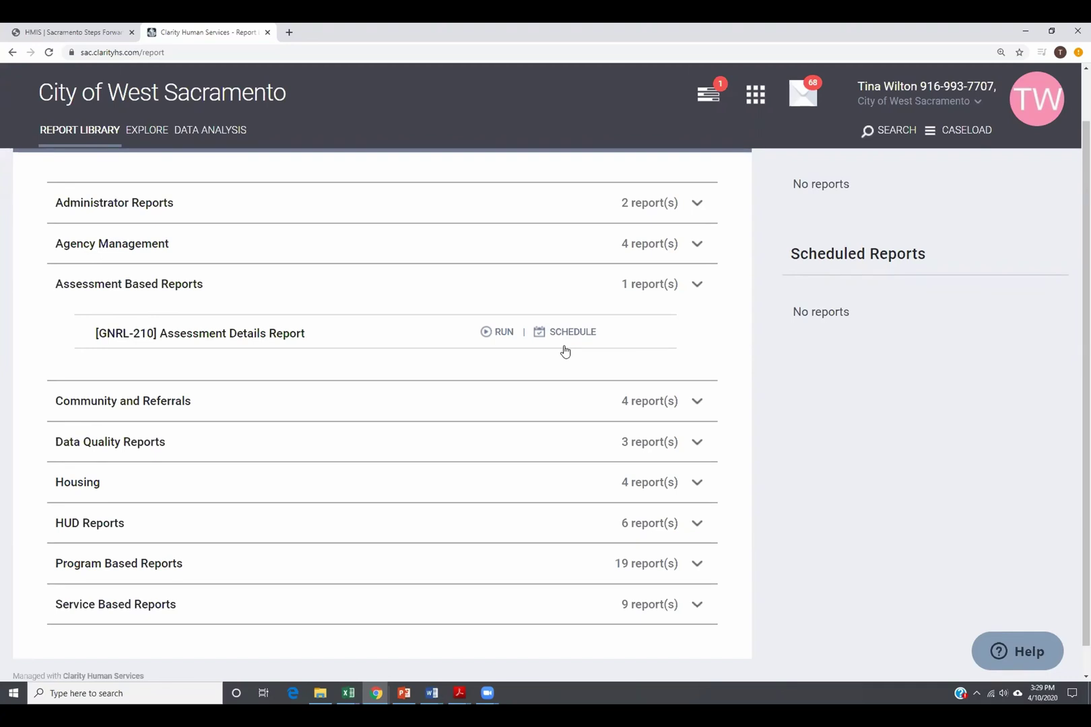
{"action": "left_click", "coordinate": [698, 406]}
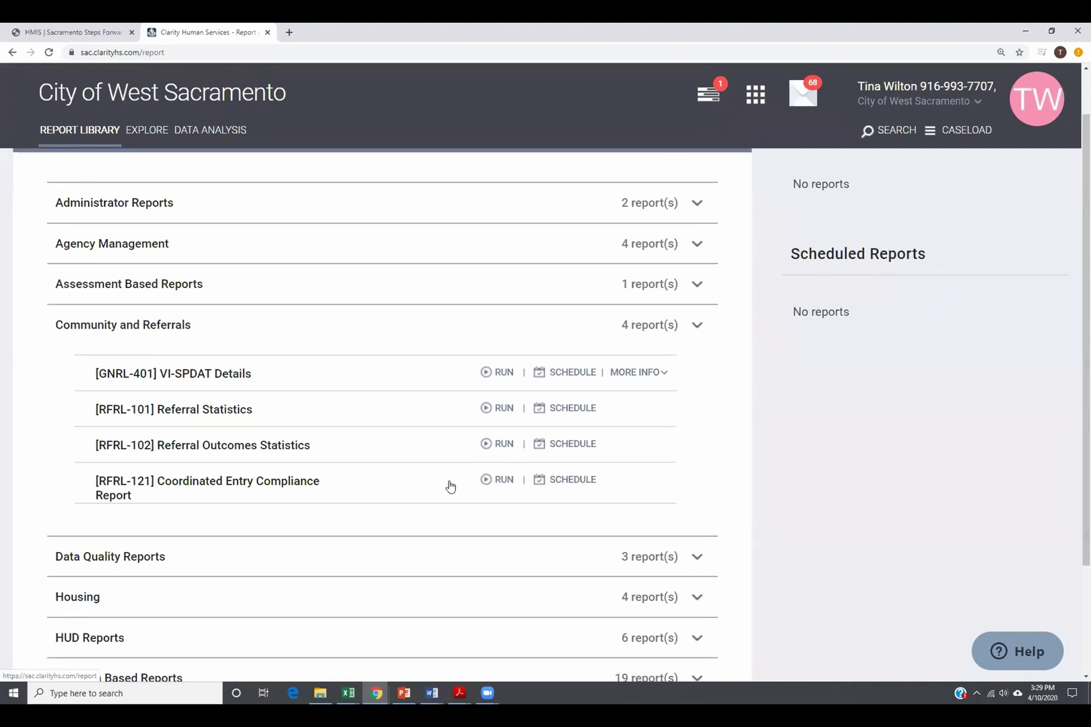
{"action": "scroll", "coordinate": [501, 512], "scroll_direction": "down", "scroll_amount": 2}
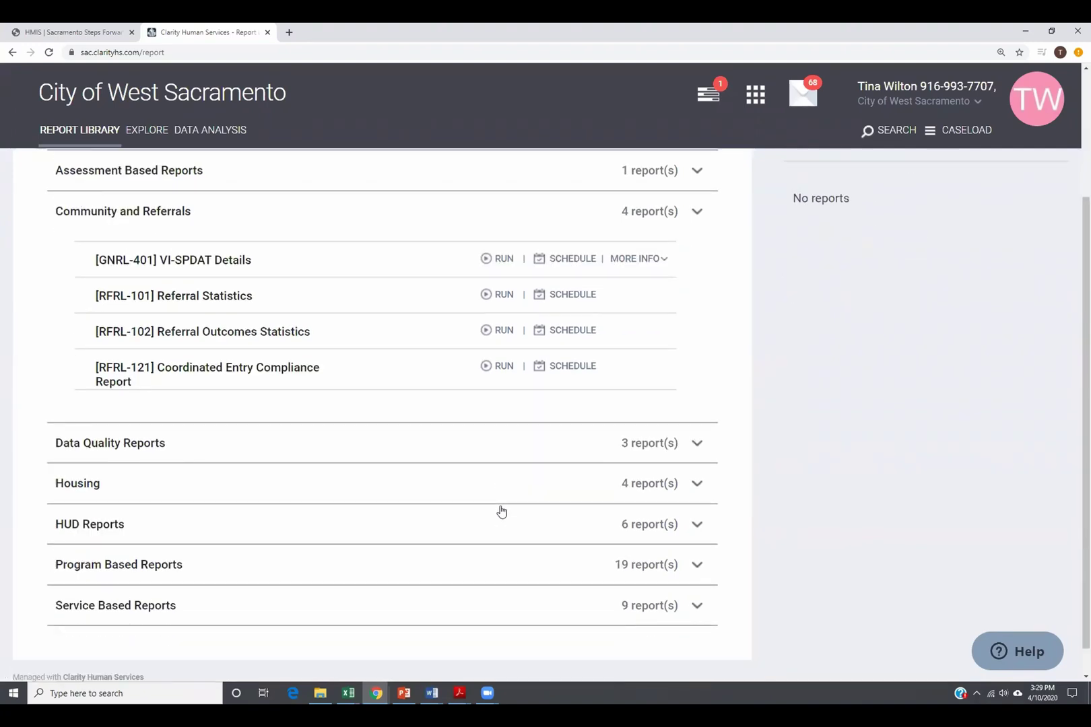
{"action": "left_click", "coordinate": [697, 447]}
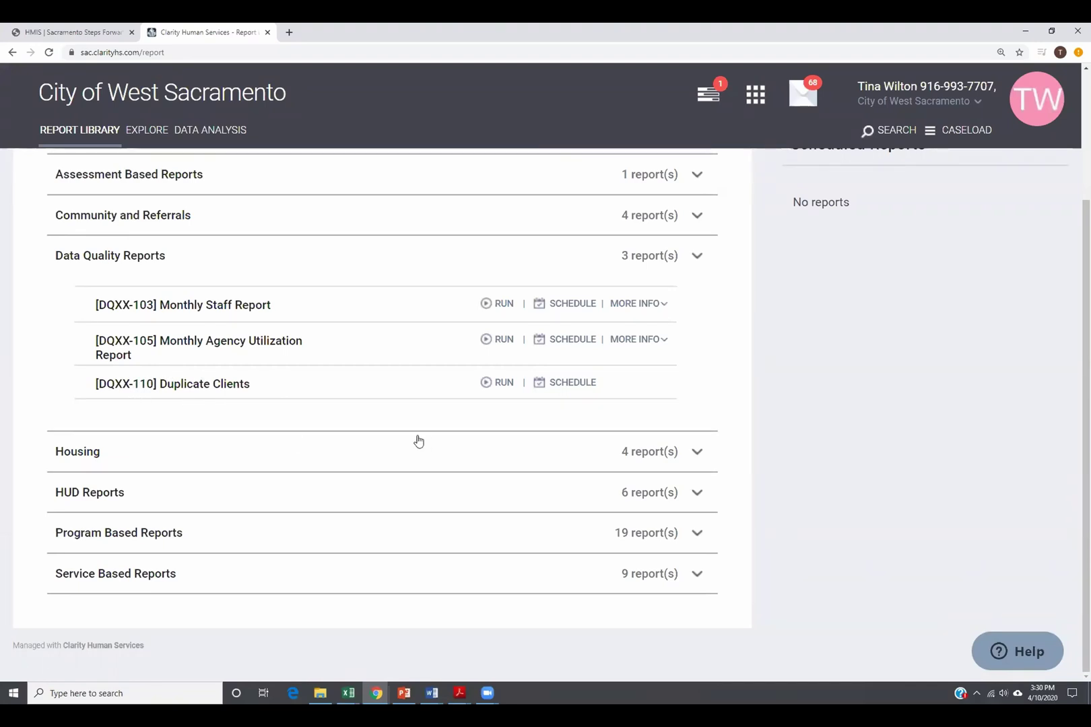
Expand the Housing, HUD Reports and Program Based Reports categories in the Report Library
{"action": "left_click", "coordinate": [701, 453]}
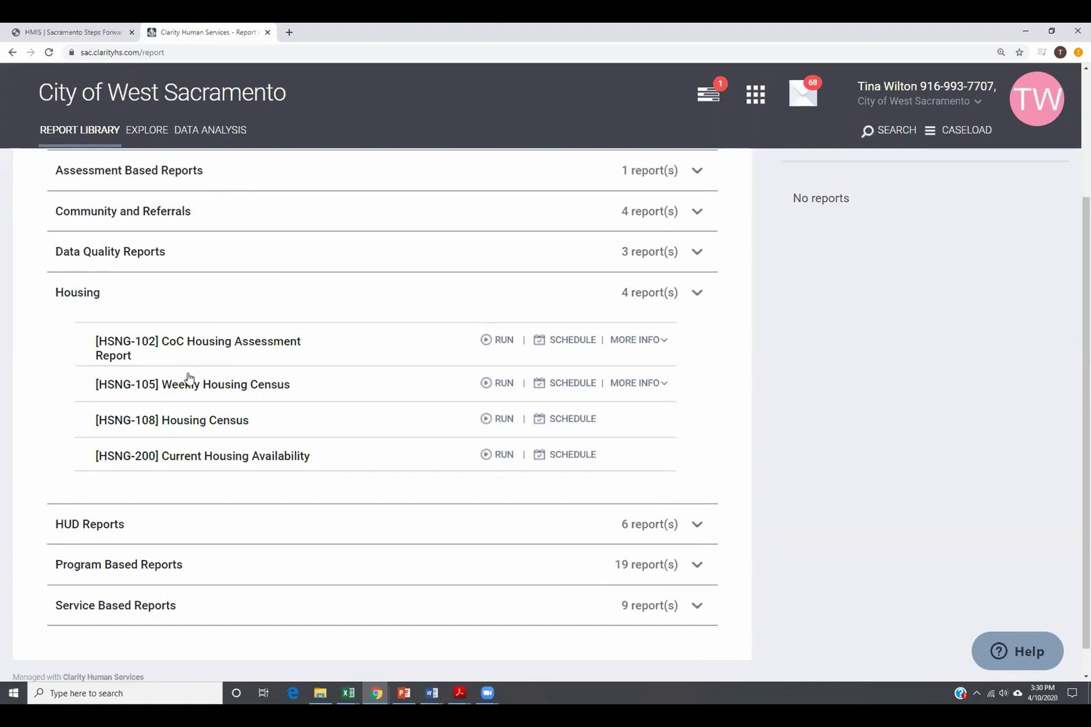
{"action": "left_click", "coordinate": [697, 527]}
{"action": "scroll", "coordinate": [698, 531], "scroll_direction": "down", "scroll_amount": 3}
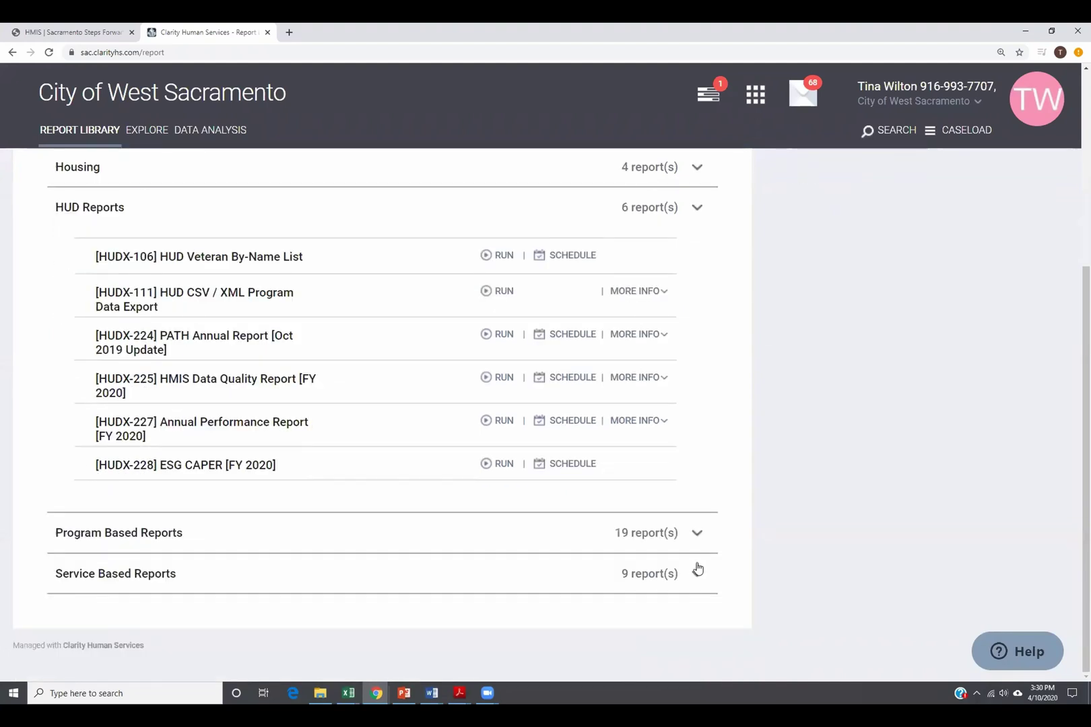
{"action": "left_click", "coordinate": [700, 535]}
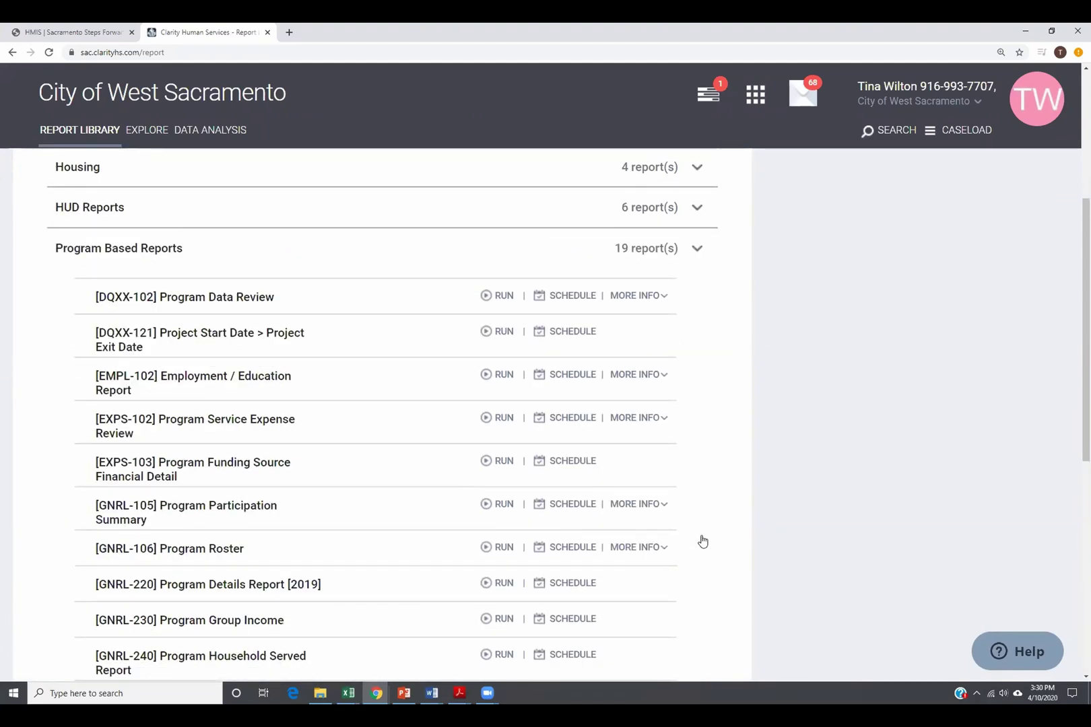
{"action": "scroll", "coordinate": [648, 518], "scroll_direction": "down", "scroll_amount": 1}
{"action": "scroll", "coordinate": [646, 516], "scroll_direction": "down", "scroll_amount": 6}
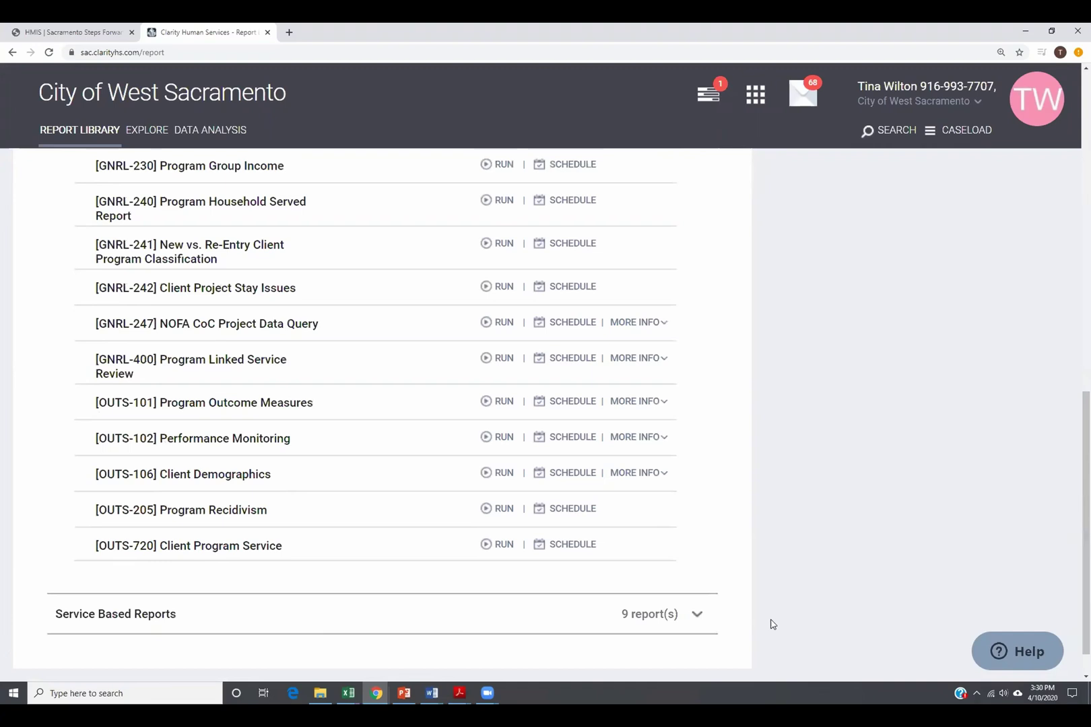
Expand Service Based Reports, then reopen HUD Reports to show its six reports
{"action": "left_click", "coordinate": [701, 617]}
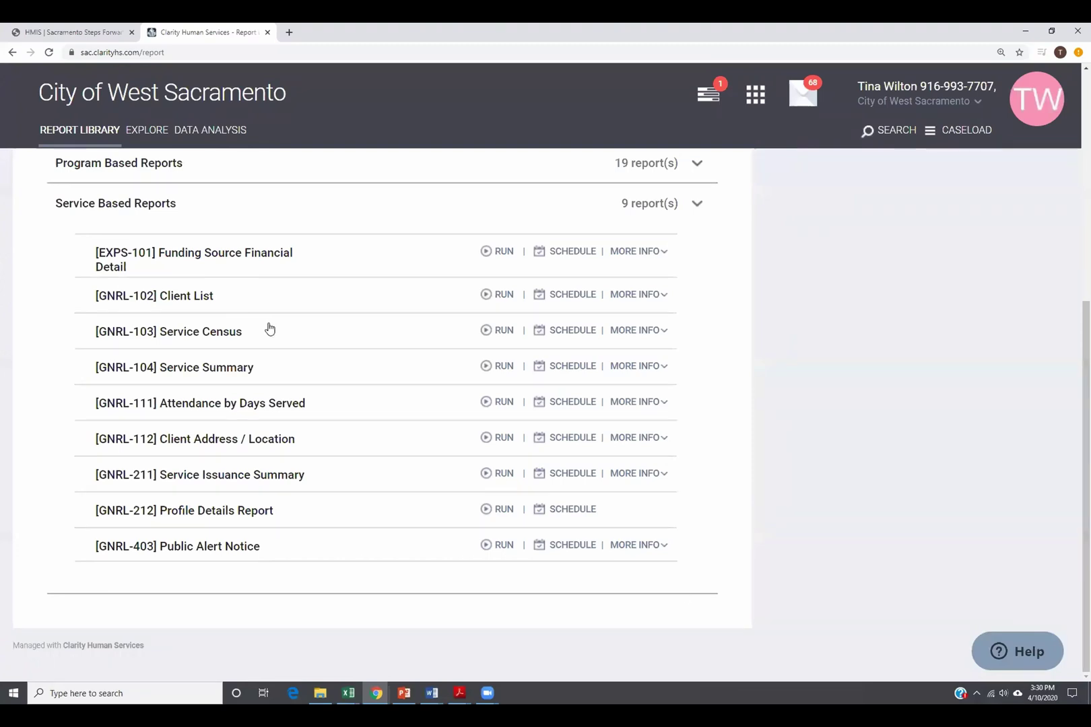
{"action": "scroll", "coordinate": [263, 373], "scroll_direction": "up", "scroll_amount": 5}
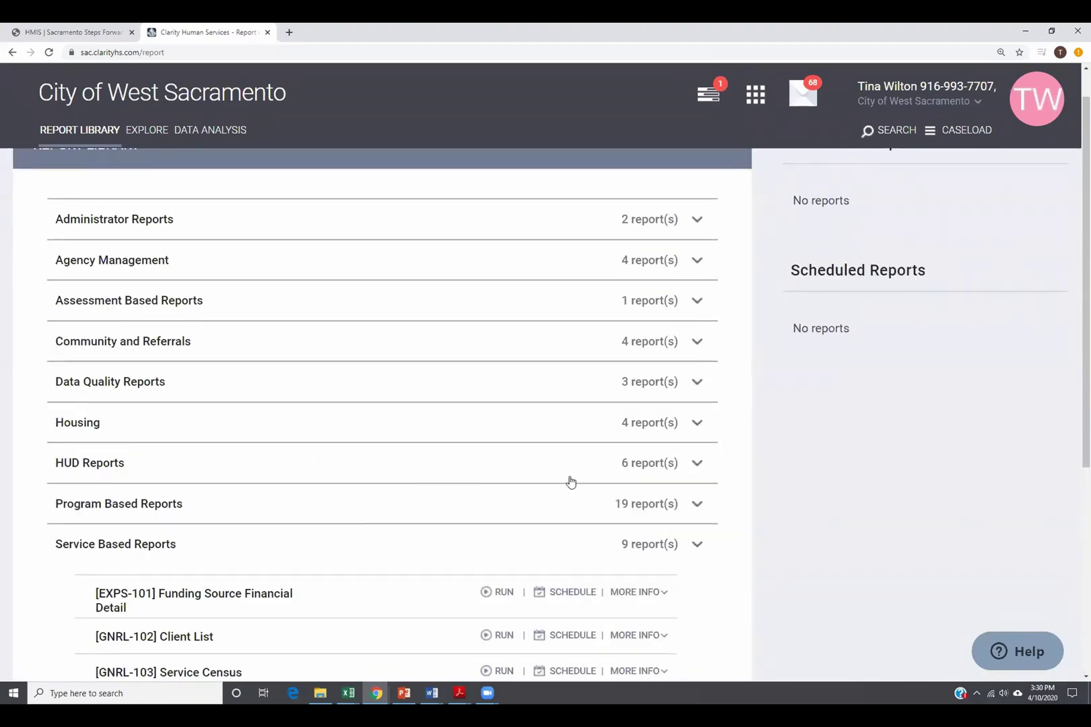
{"action": "left_click", "coordinate": [698, 463]}
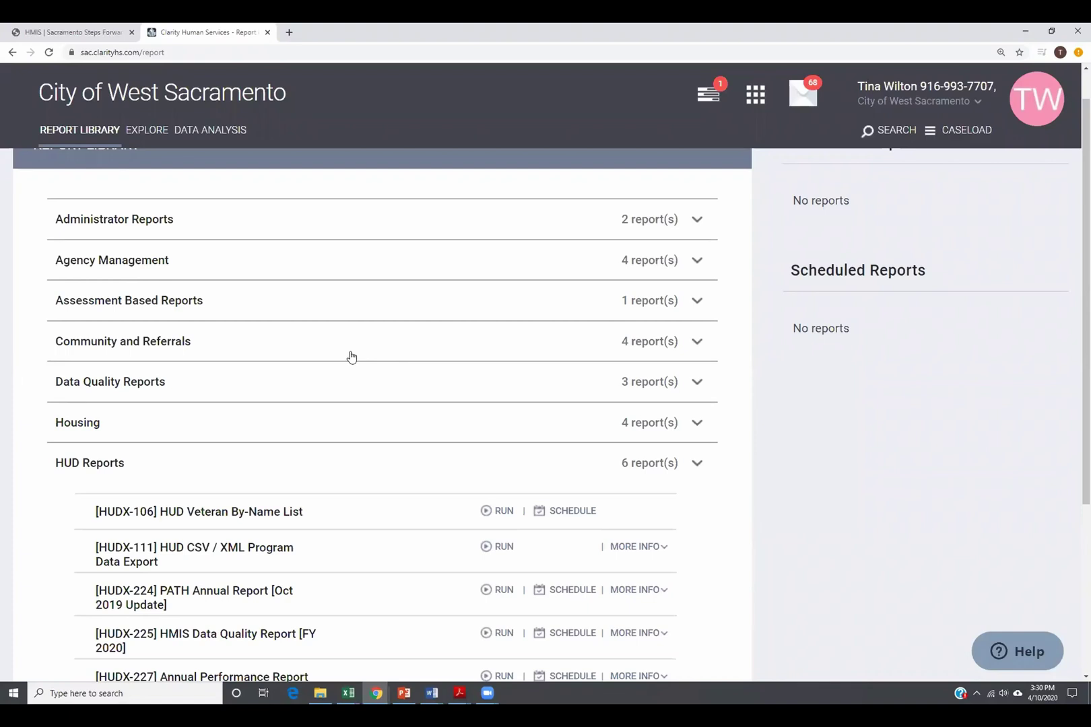
{"action": "scroll", "coordinate": [346, 356], "scroll_direction": "down", "scroll_amount": 3}
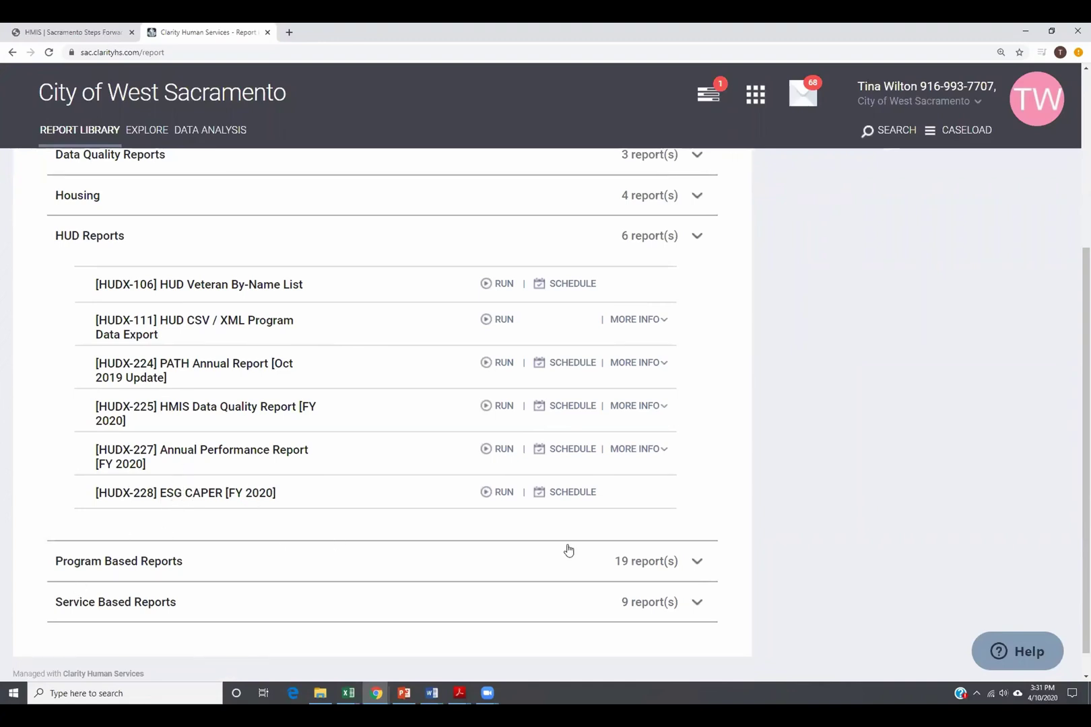
Scroll through all 19 Program Based Reports, then switch back to the PowerPoint slide show
{"action": "left_click", "coordinate": [697, 561]}
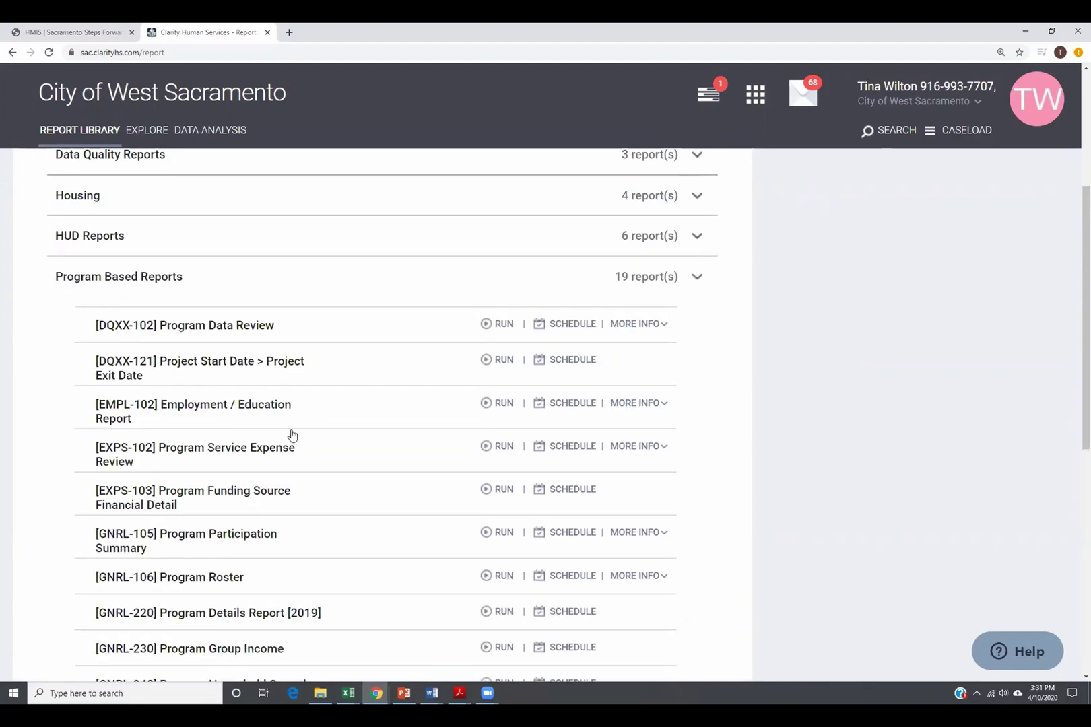
{"action": "scroll", "coordinate": [292, 433], "scroll_direction": "down", "scroll_amount": 2}
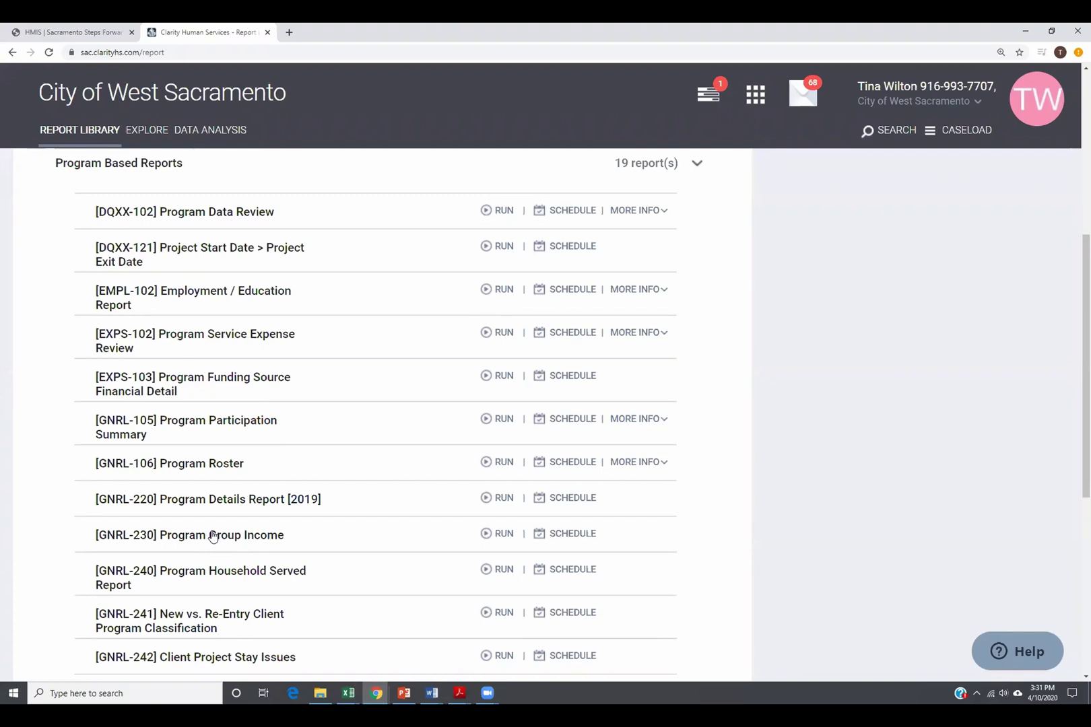
{"action": "scroll", "coordinate": [309, 530], "scroll_direction": "down", "scroll_amount": 2}
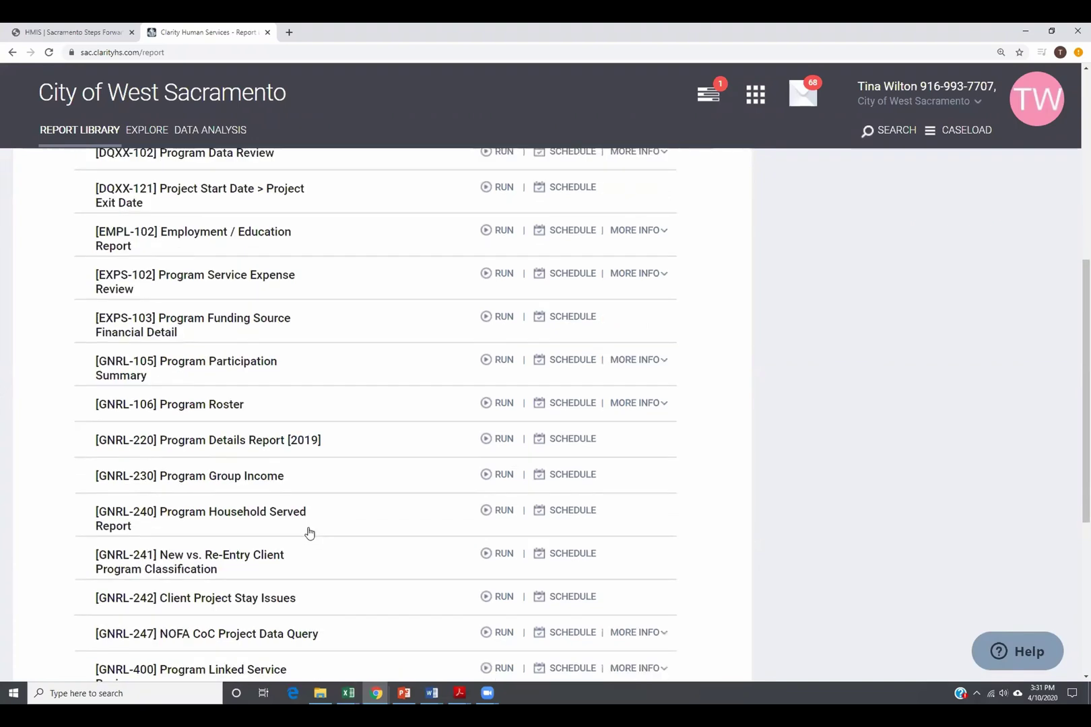
{"action": "scroll", "coordinate": [315, 527], "scroll_direction": "down", "scroll_amount": 2}
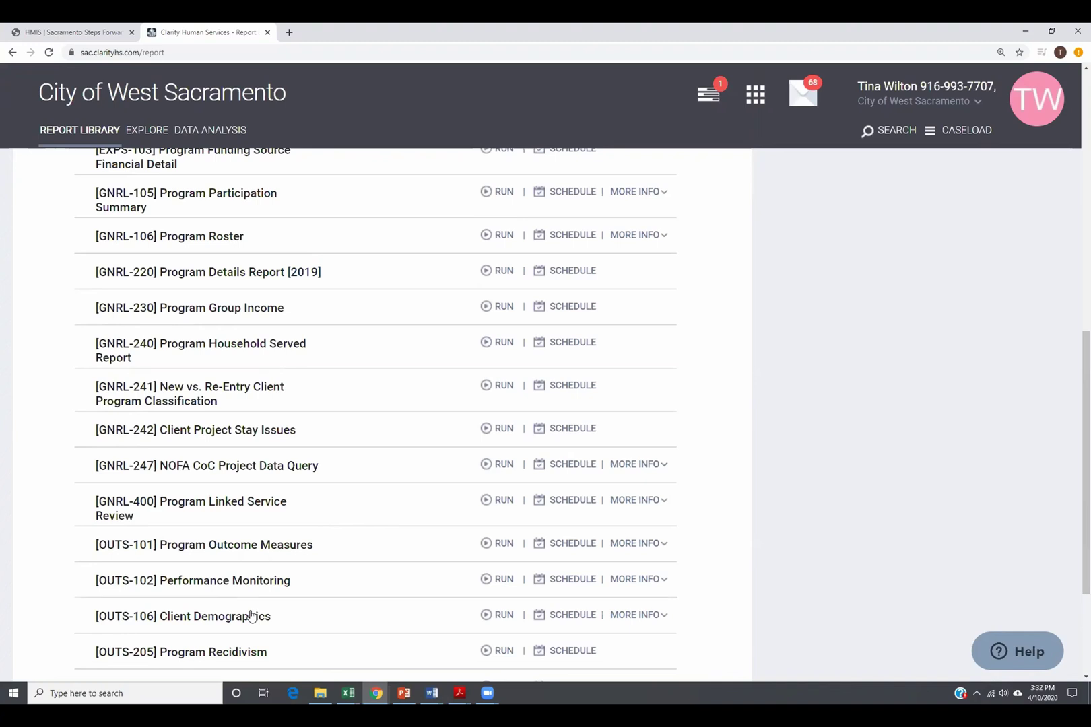
{"action": "scroll", "coordinate": [419, 559], "scroll_direction": "down", "scroll_amount": 3}
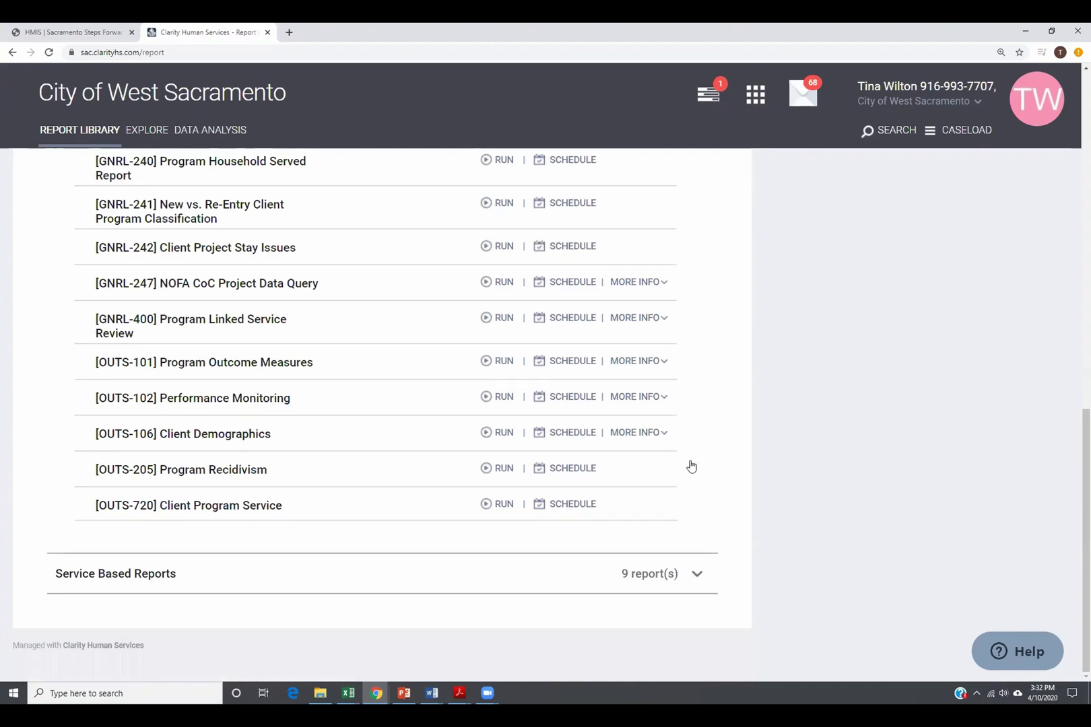
{"action": "left_click", "coordinate": [379, 693]}
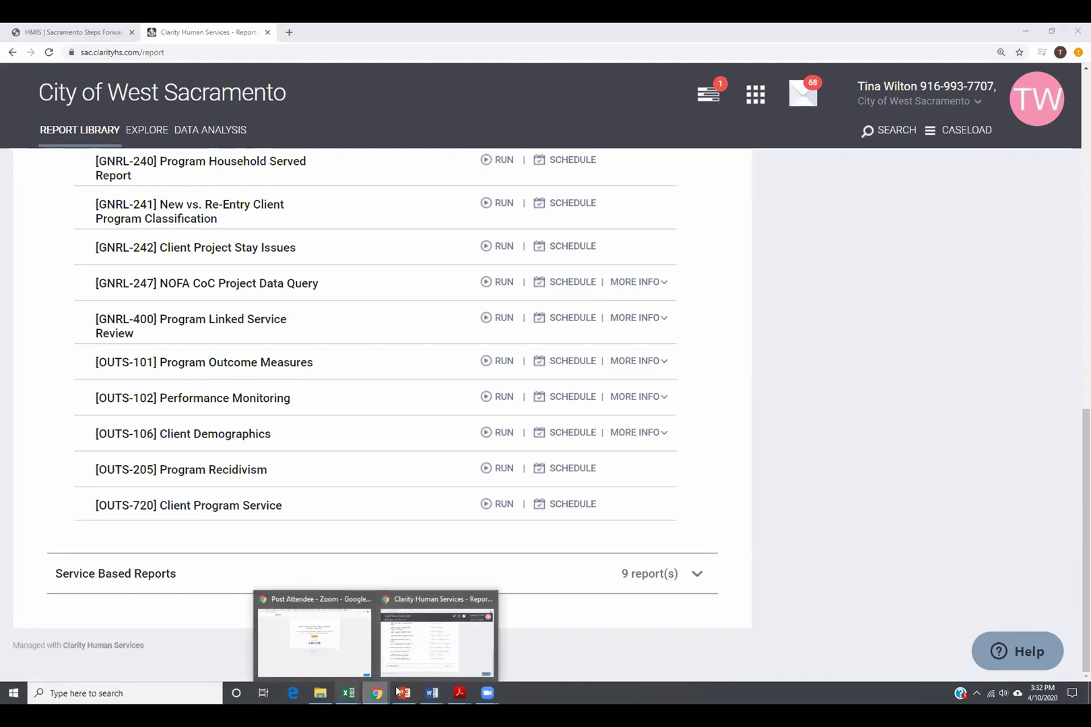
{"action": "left_click", "coordinate": [404, 692]}
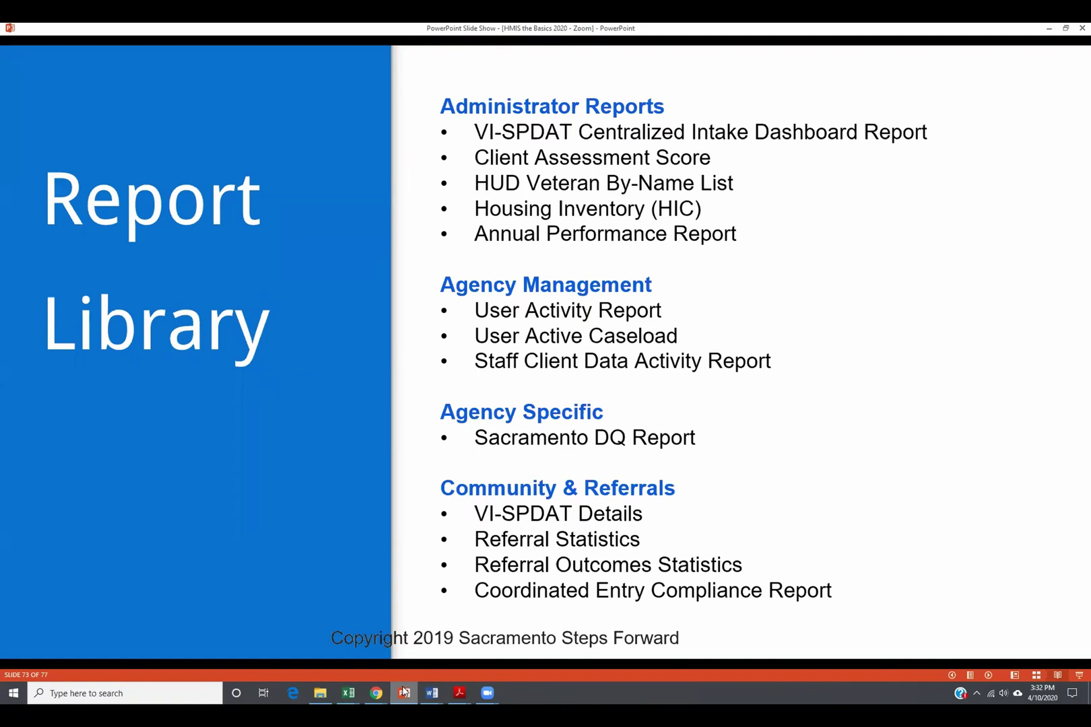
Advance the slide show from slide 73 to slide 74, the second Report Library slide
{"action": "key", "text": "Right"}
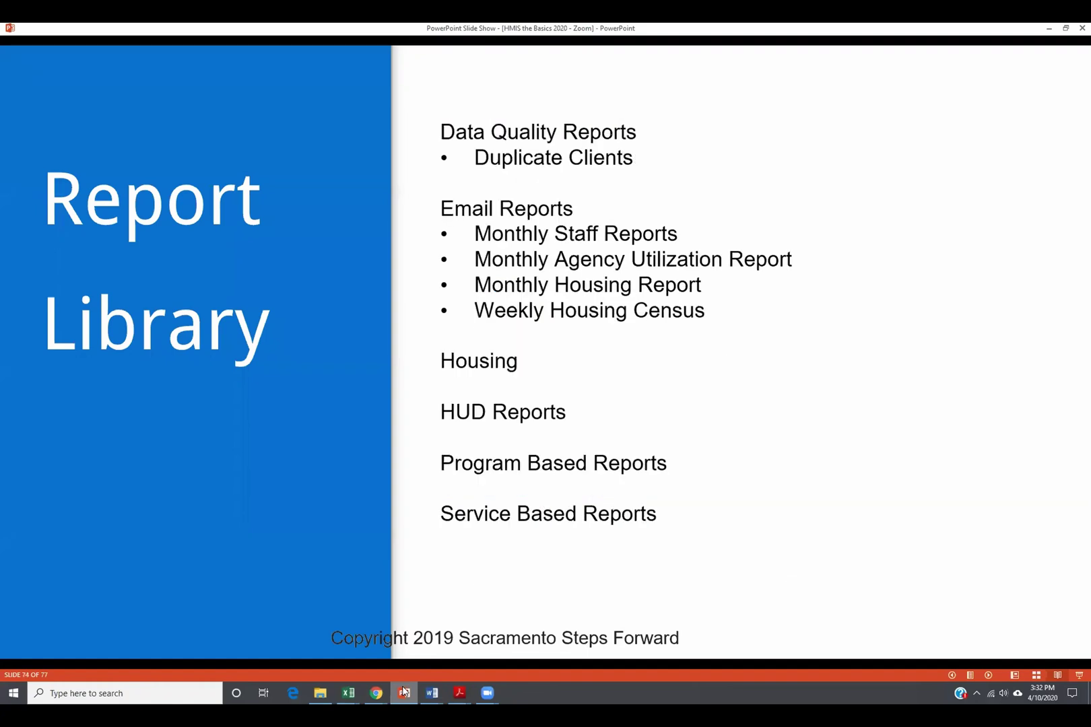